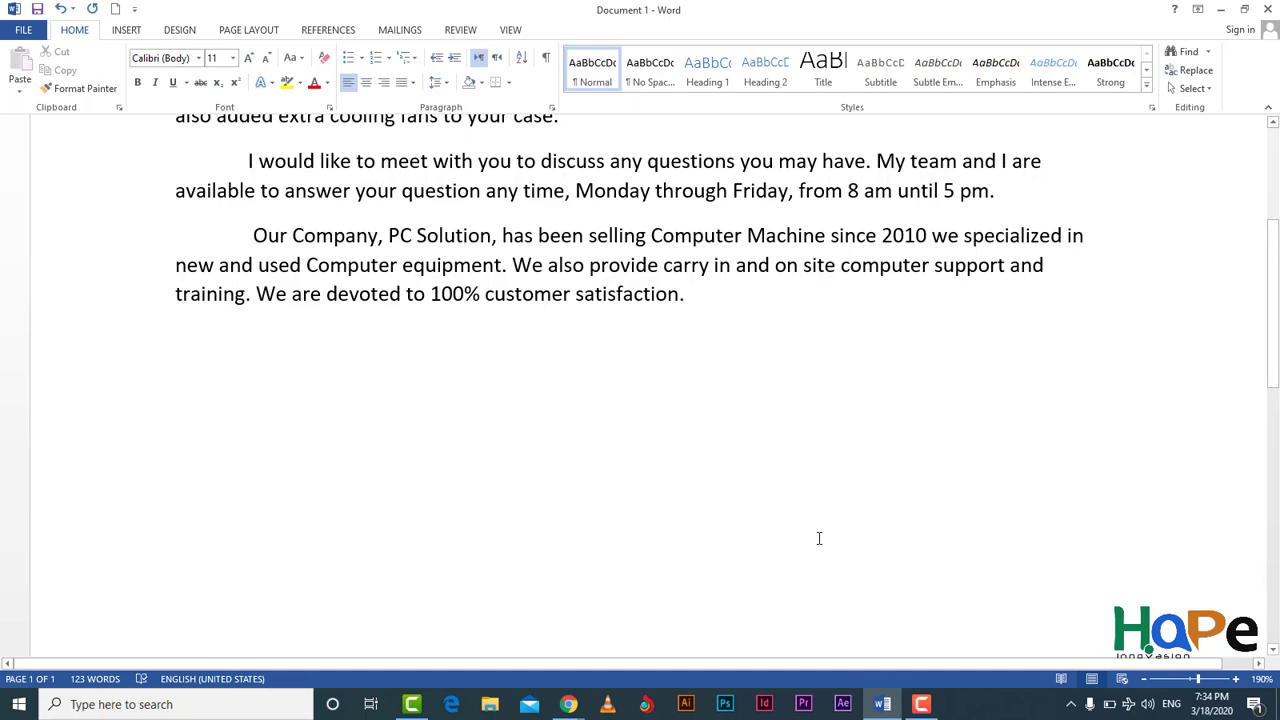
Step: Type 'We have many satisfied customer in Zanzibar area, including.' and start a new line below
{"action": "type", "text": "we "}
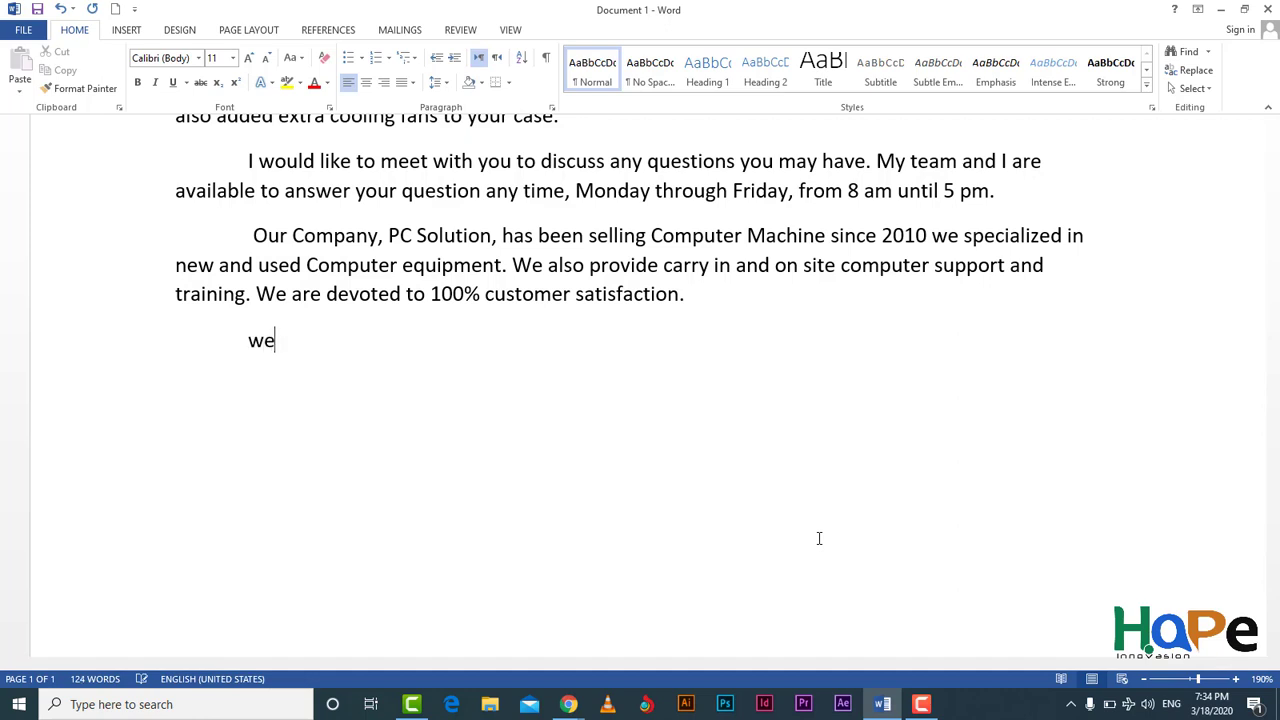
{"action": "type", "text": "have a"}
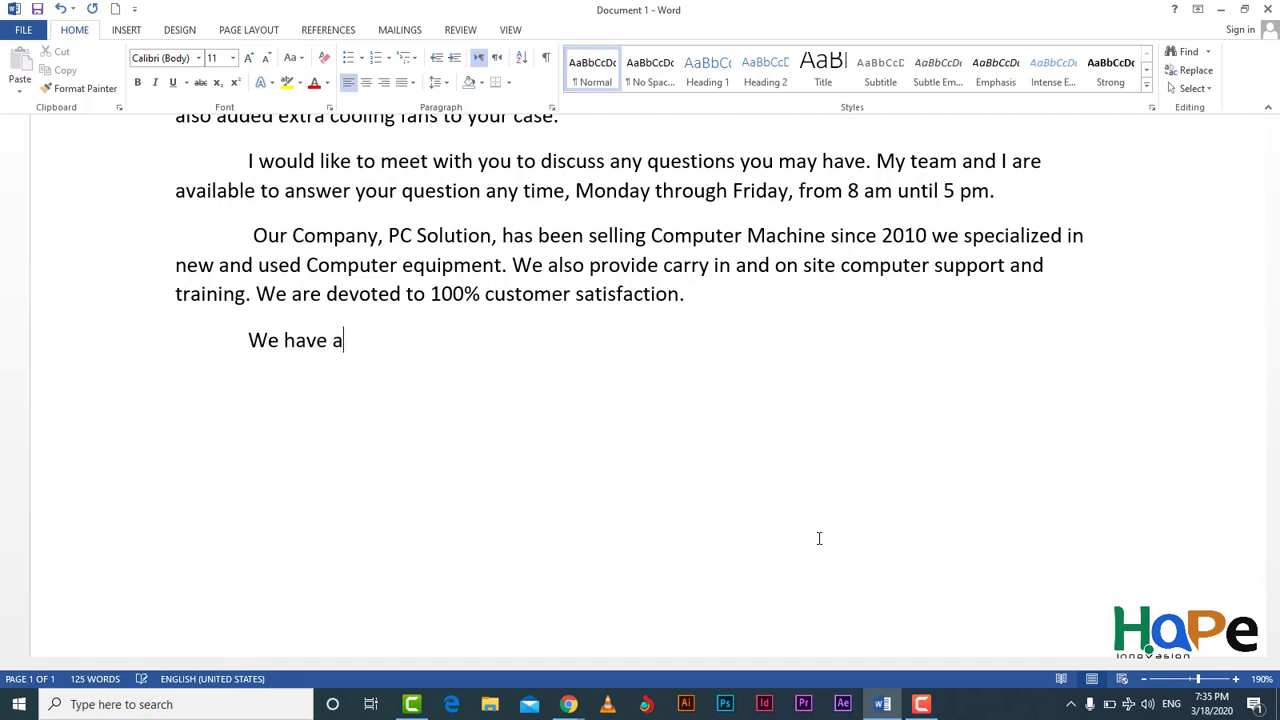
{"action": "key", "text": "BackSpace"}
{"action": "type", "text": "many a"}
{"action": "key", "text": "BackSpace"}
{"action": "type", "text": "satis"}
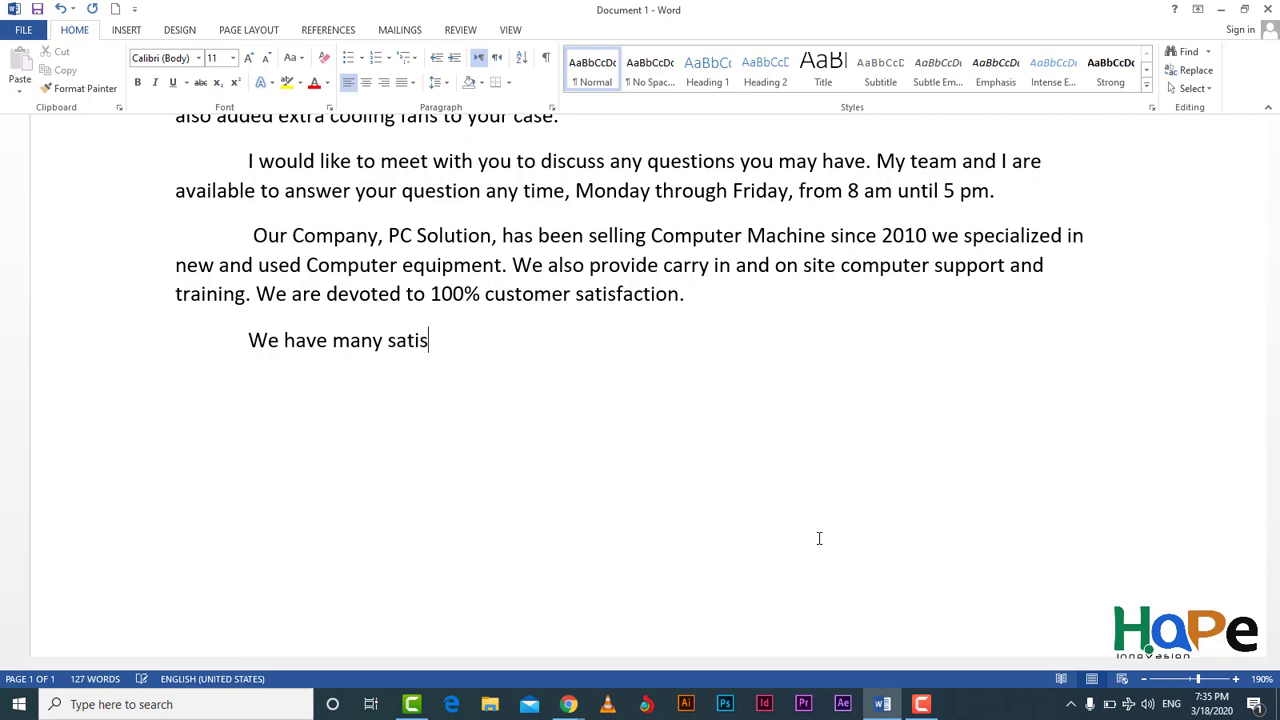
{"action": "type", "text": "fied customer "}
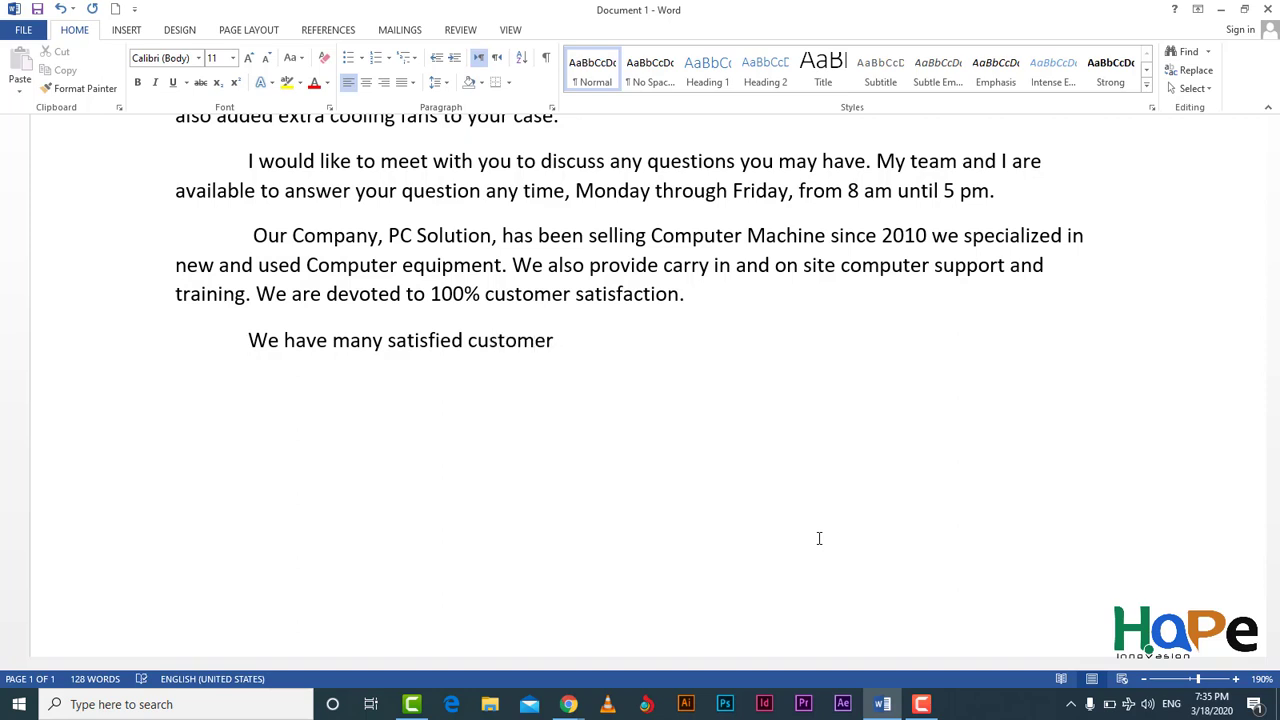
{"action": "type", "text": "in zanzib"}
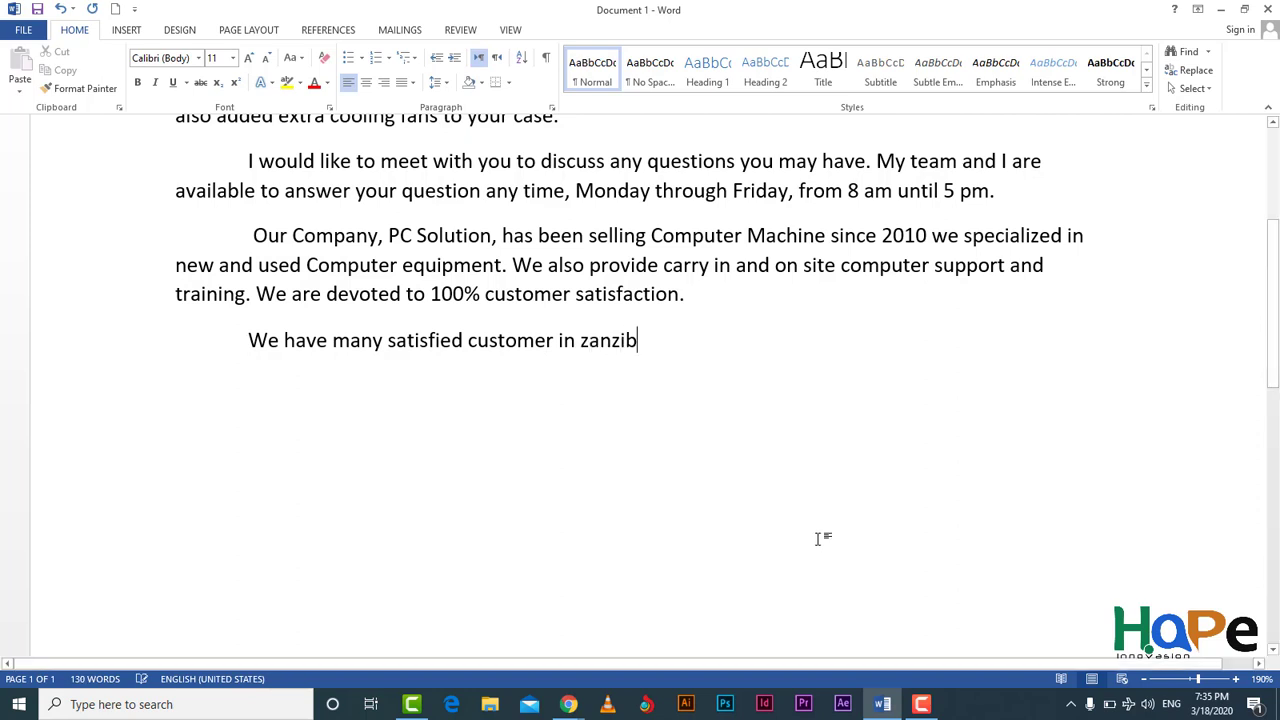
{"action": "type", "text": "ar area "}
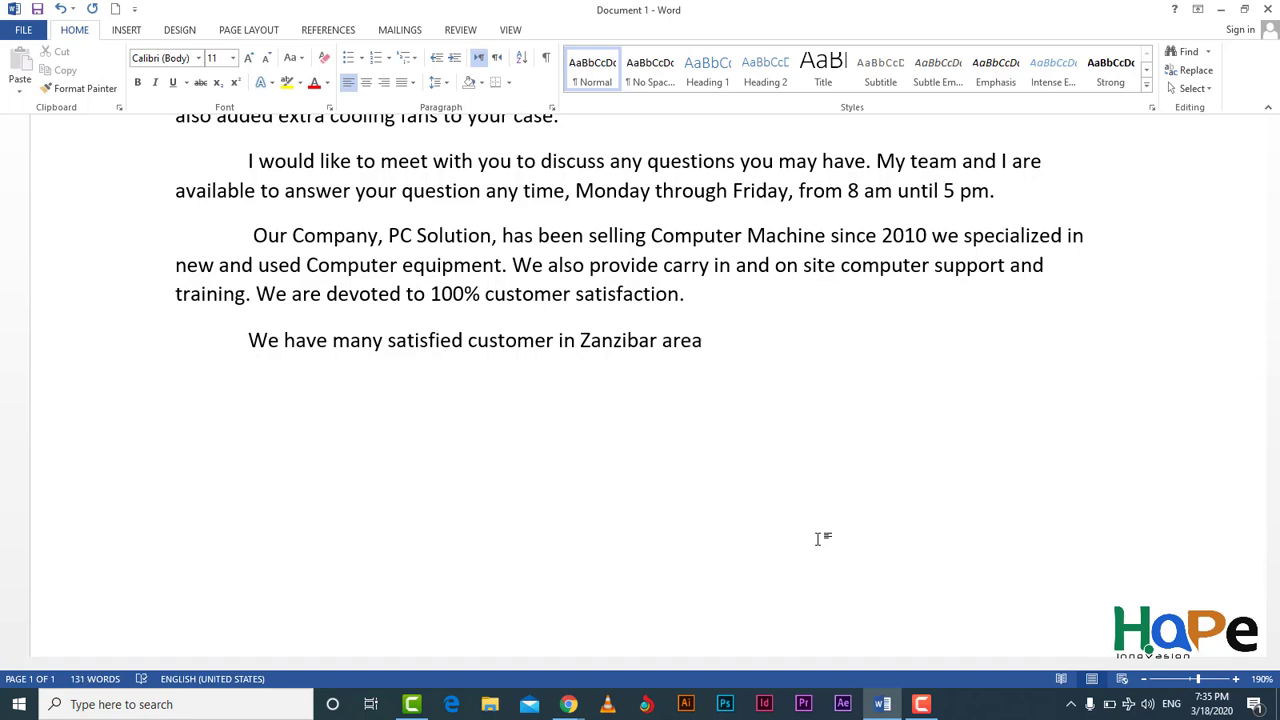
{"action": "type", "text": ", including."}
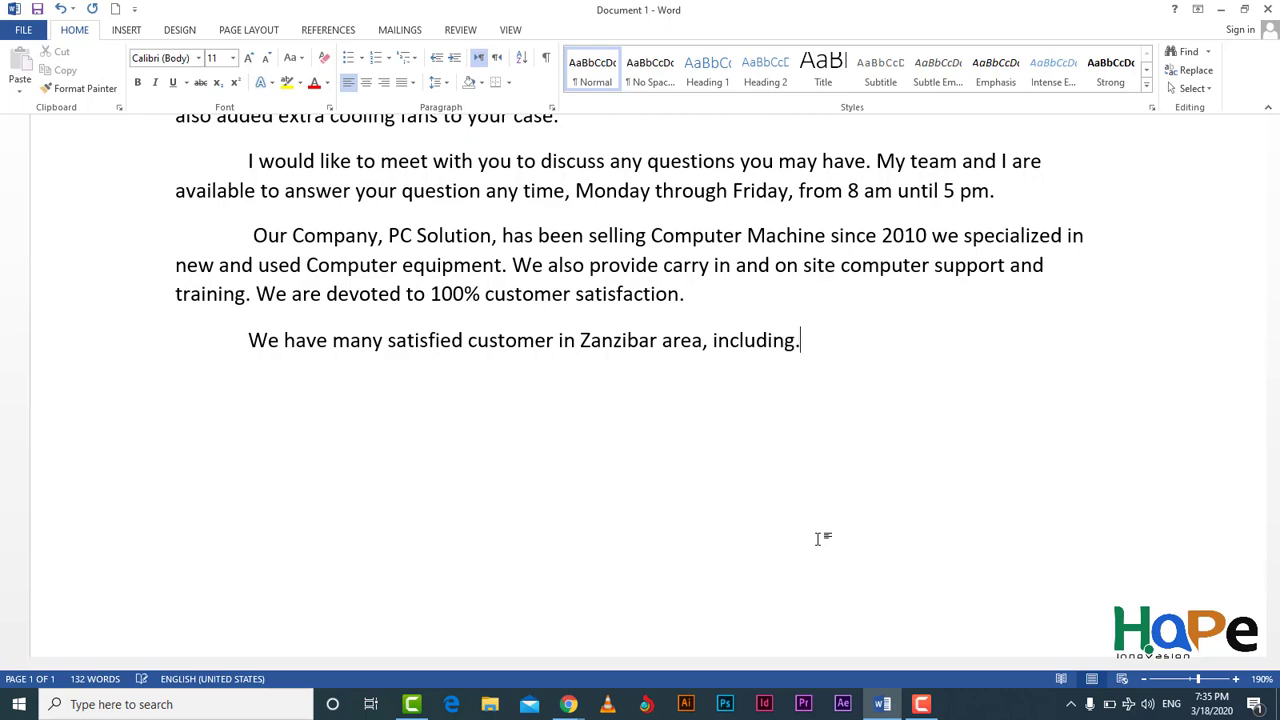
{"action": "key", "text": "Return"}
Step: Turn on bullets and list the first two customers, Maimary pro and Mpemba Inc
{"action": "left_click", "coordinate": [350, 60]}
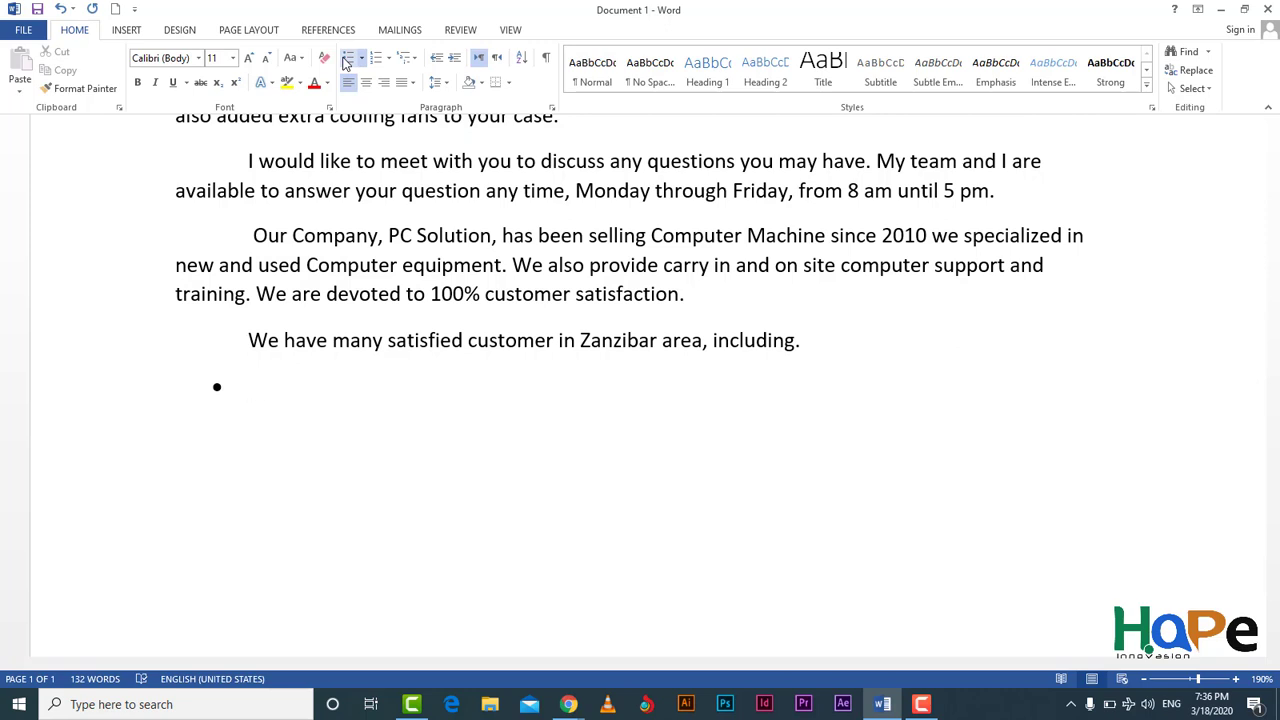
{"action": "type", "text": "maimar"}
{"action": "key", "text": "BackSpace"}
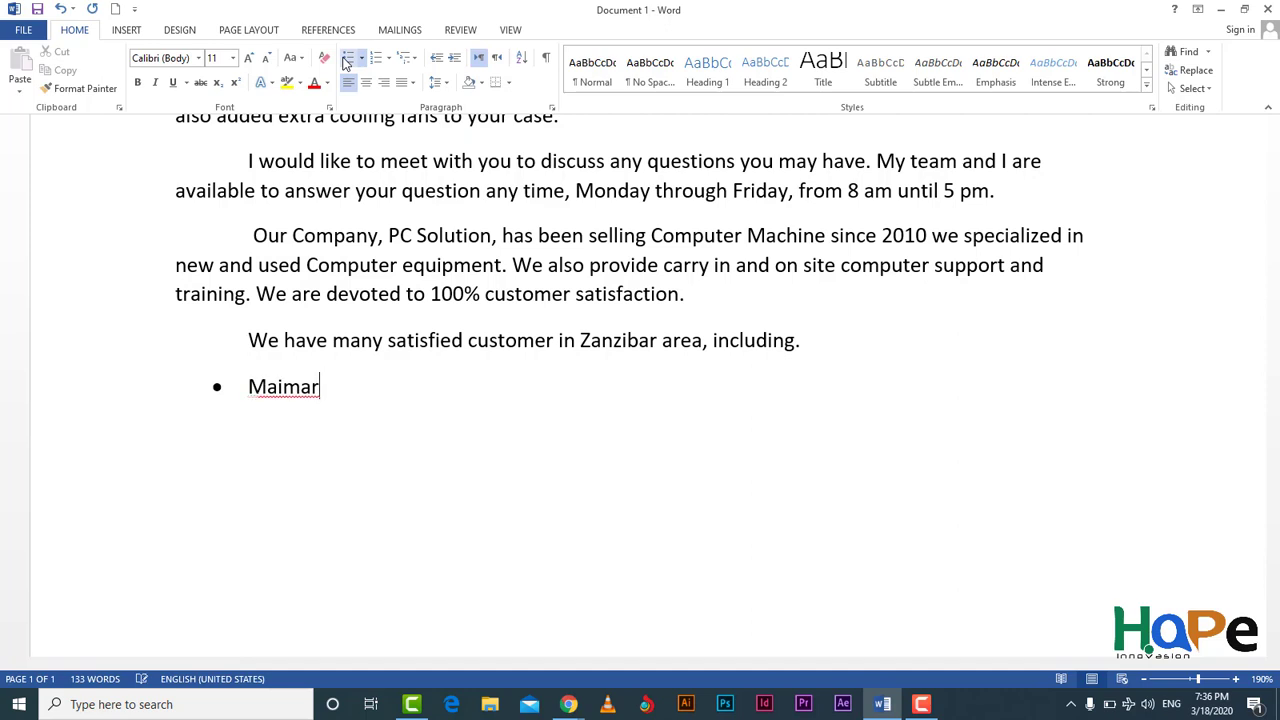
{"action": "type", "text": "y pro"}
{"action": "key", "text": "Return"}
{"action": "type", "text": "mpre"}
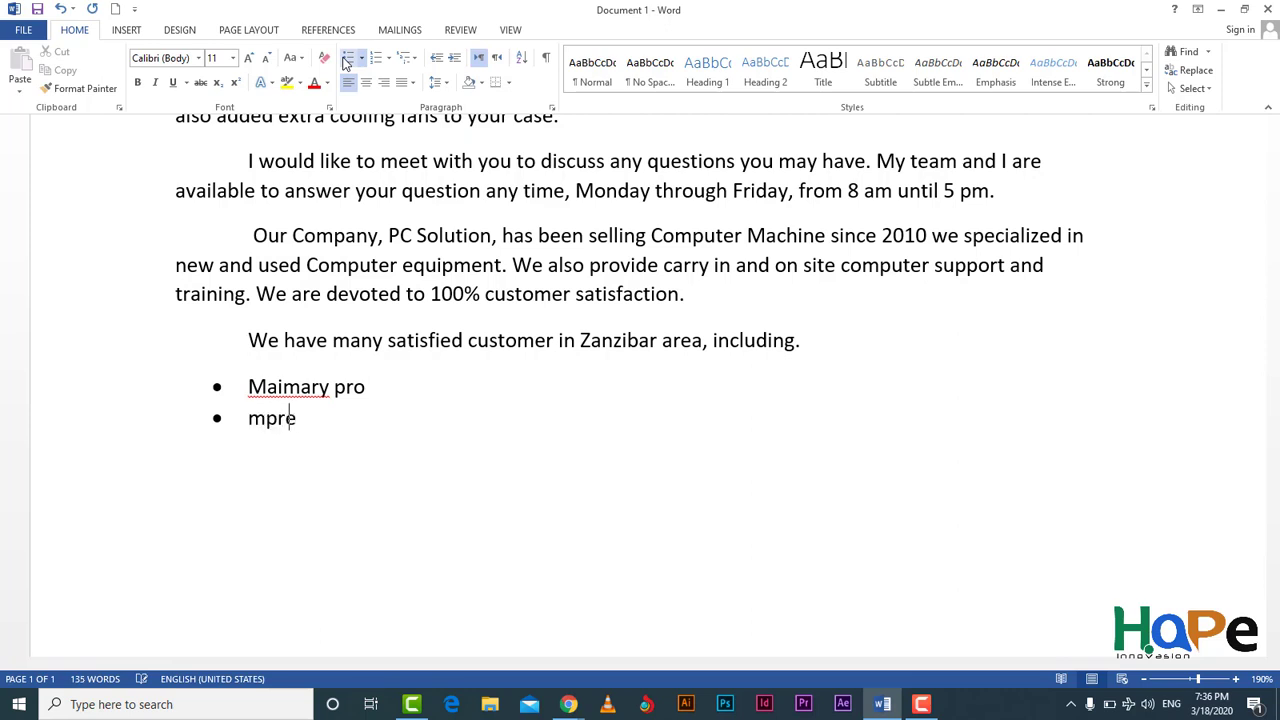
{"action": "key", "text": "BackSpace"}
{"action": "key", "text": "BackSpace"}
{"action": "type", "text": "emba i"}
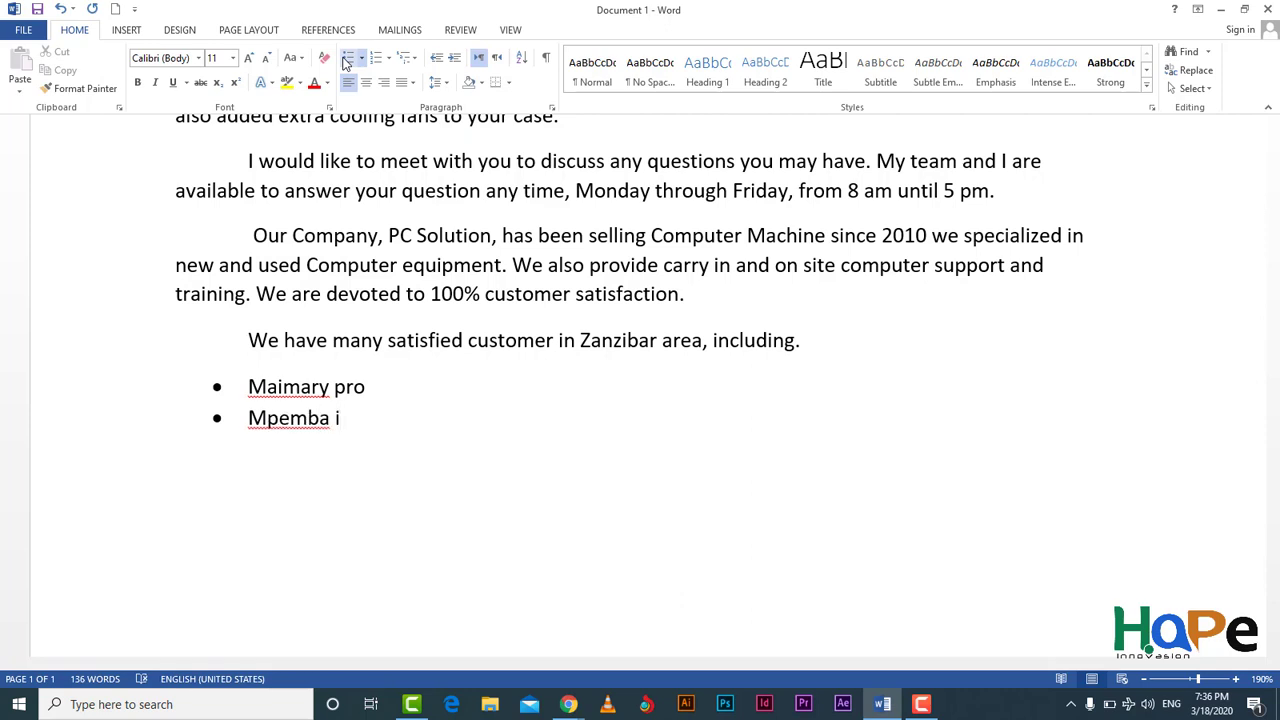
{"action": "type", "text": "n"}
{"action": "key", "text": "BackSpace"}
{"action": "key", "text": "BackSpace"}
{"action": "key", "text": "BackSpace"}
{"action": "type", "text": "Inc"}
{"action": "key", "text": "Return"}
Step: Add bullets for Mgocy Media Production and AIM ICT
{"action": "type", "text": "mh"}
{"action": "key", "text": "BackSpace"}
{"action": "type", "text": "g"}
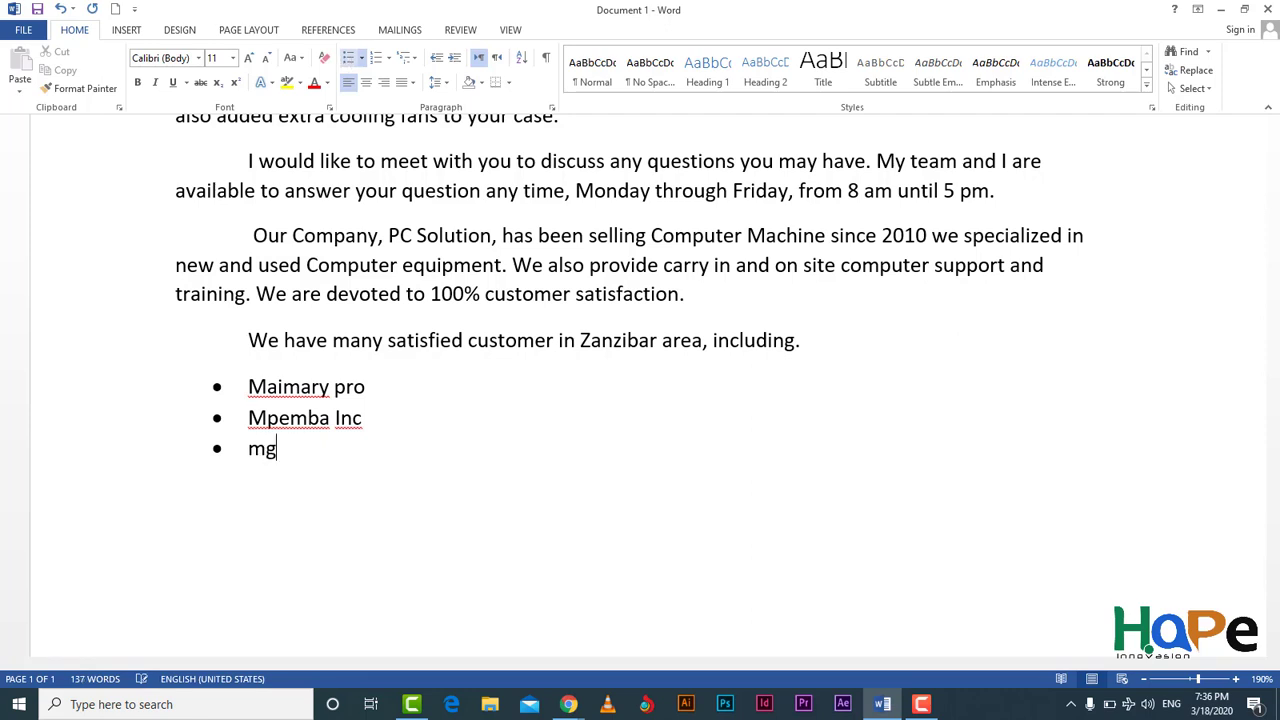
{"action": "type", "text": "ocy M"}
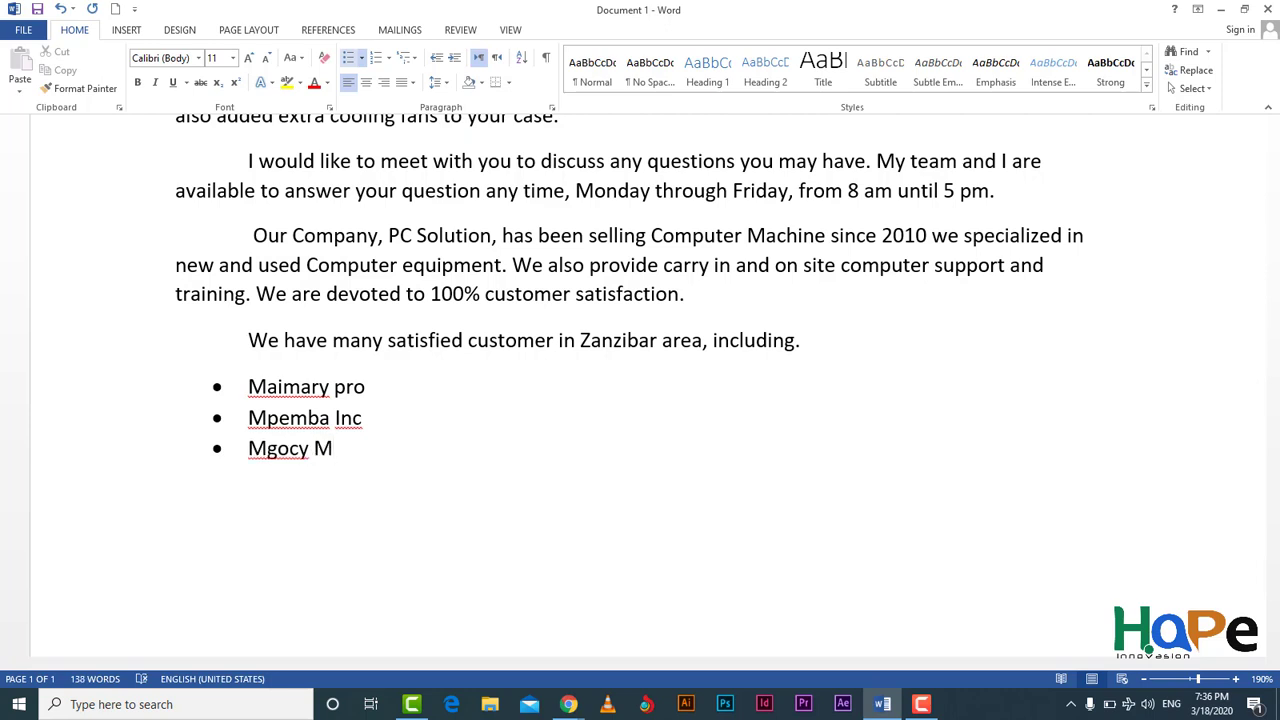
{"action": "type", "text": "edia Prof"}
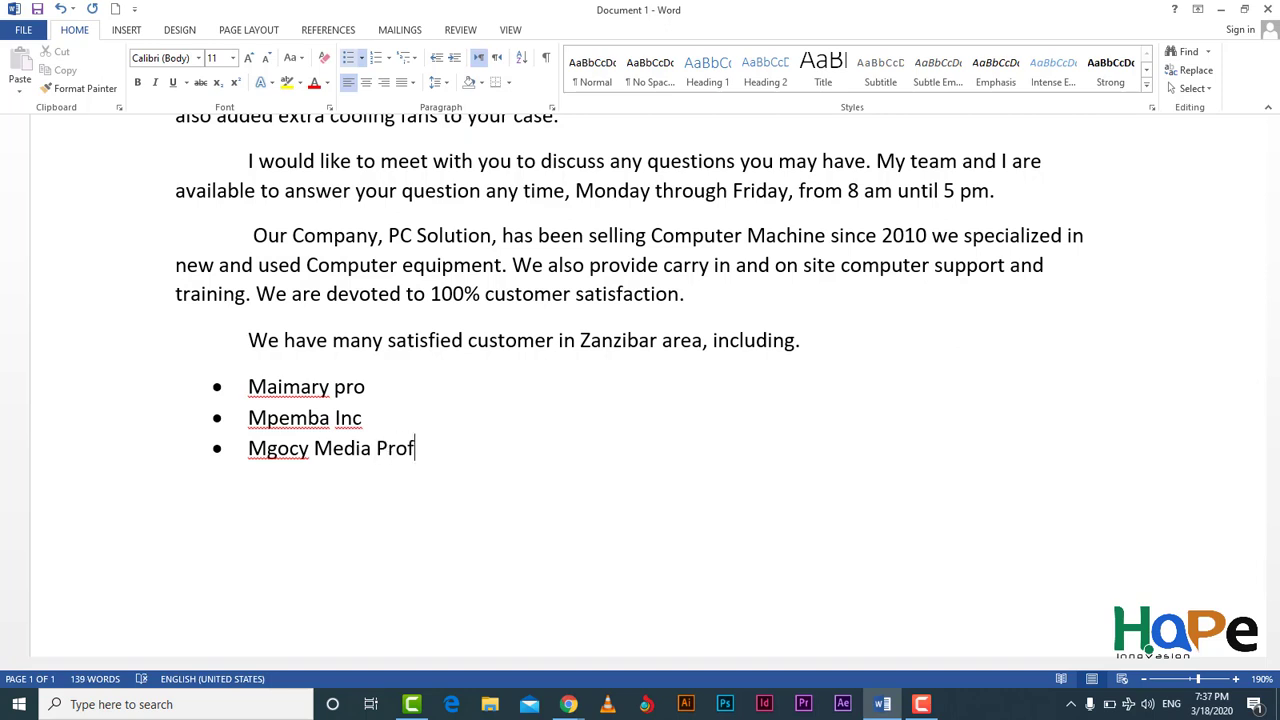
{"action": "key", "text": "BackSpace"}
{"action": "type", "text": "duction"}
{"action": "key", "text": "Return"}
{"action": "type", "text": "Al"}
{"action": "type", "text": "M "}
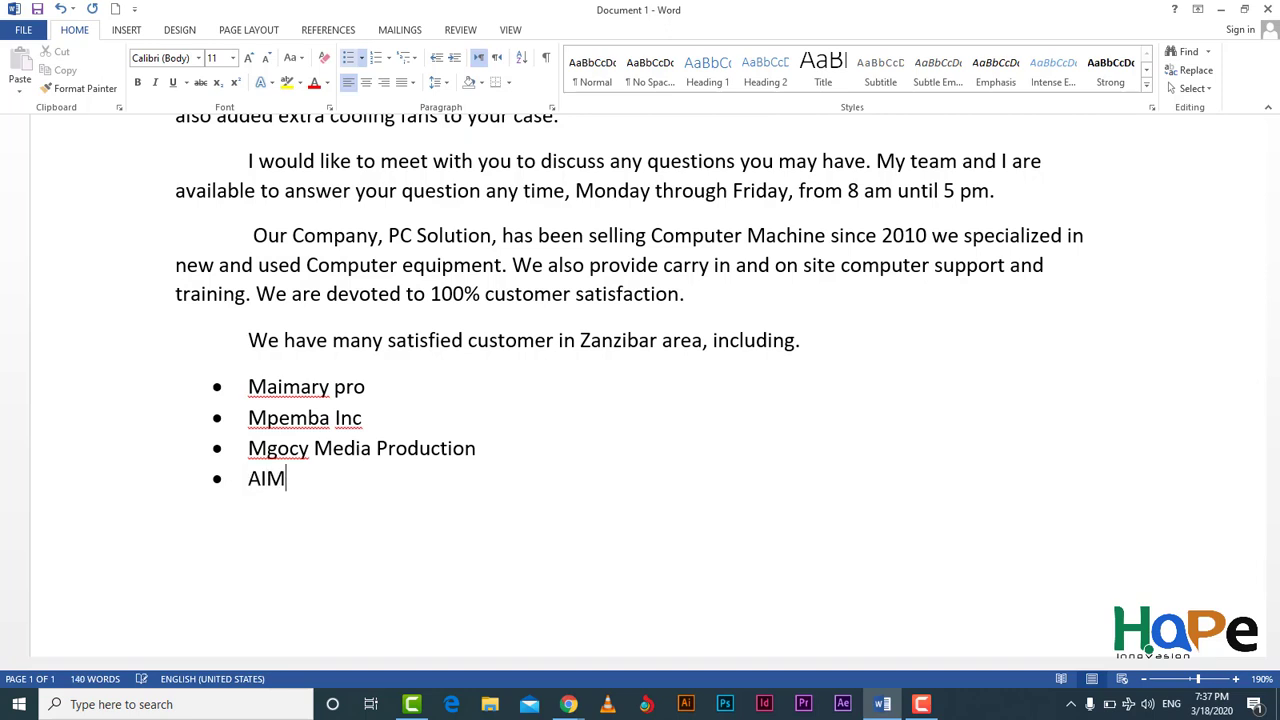
{"action": "type", "text": "ICT"}
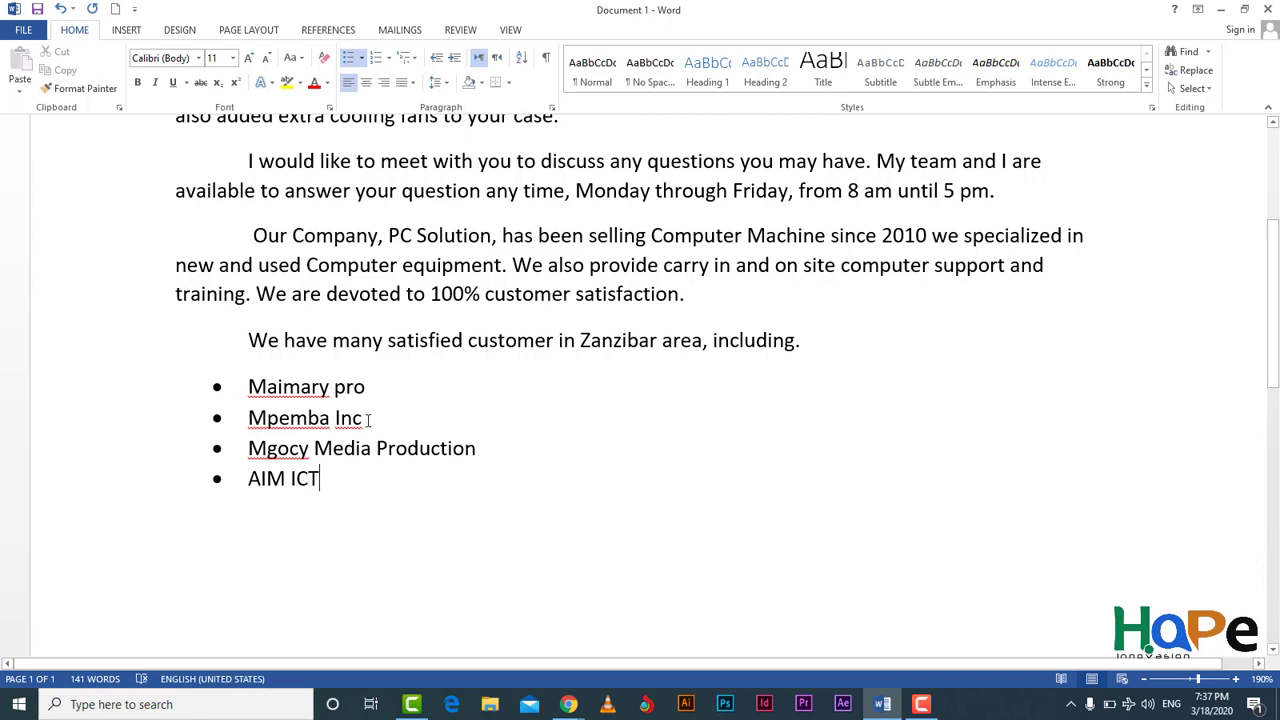
Step: Add a 'Waza sign' bullet directly after Mpemba Inc in the customer list
{"action": "left_click", "coordinate": [368, 419]}
{"action": "key", "text": "Return"}
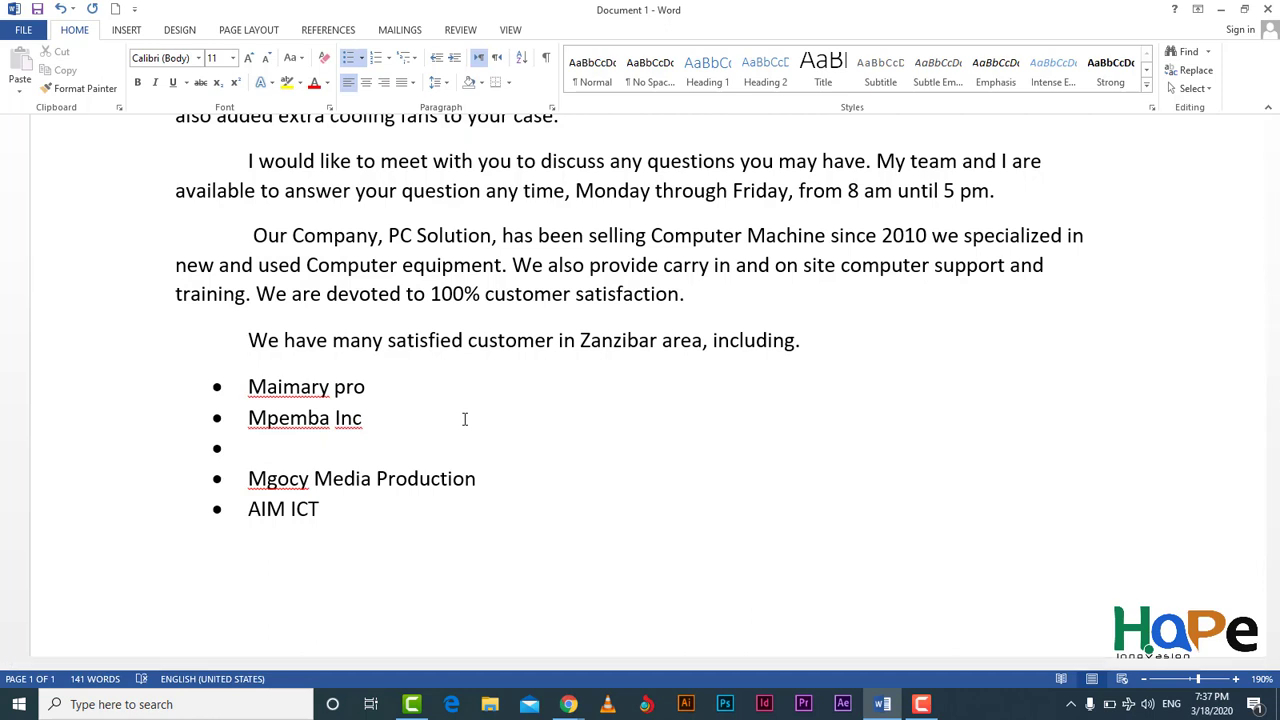
{"action": "type", "text": "waza sign"}
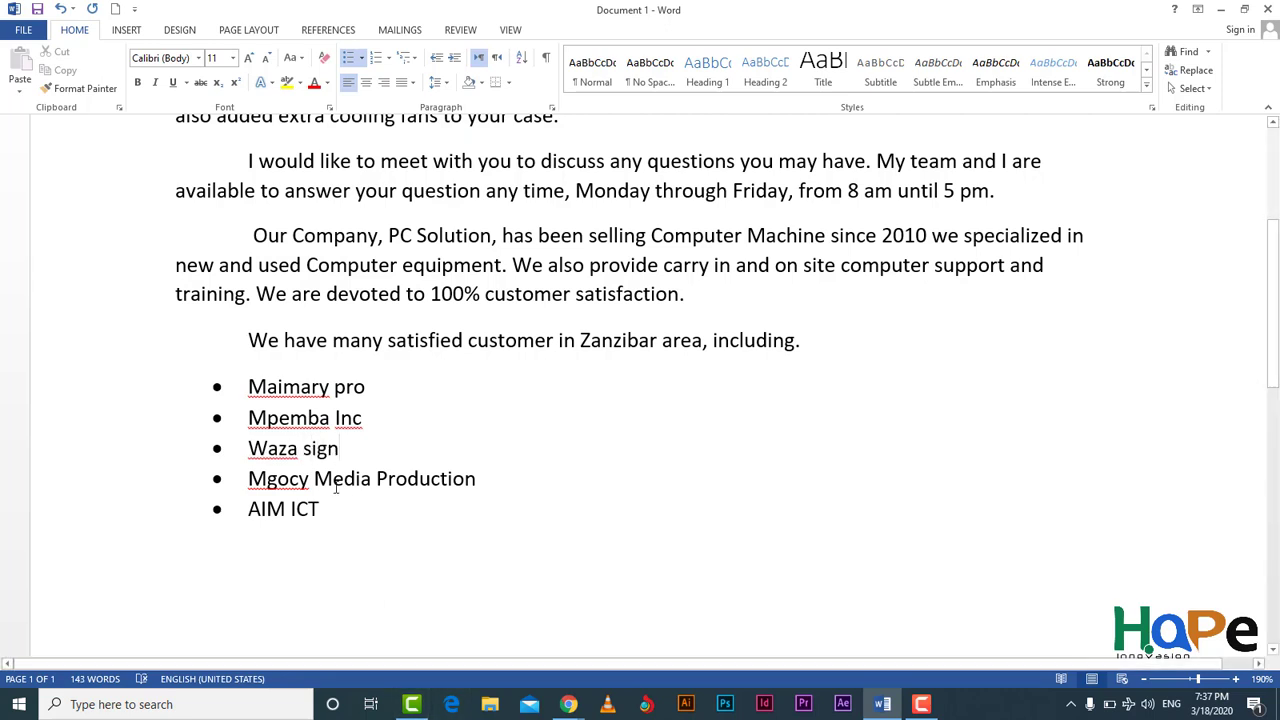
{"action": "left_click", "coordinate": [328, 532]}
Step: Add Maimary to the spelling dictionary
{"action": "right_click", "coordinate": [312, 390]}
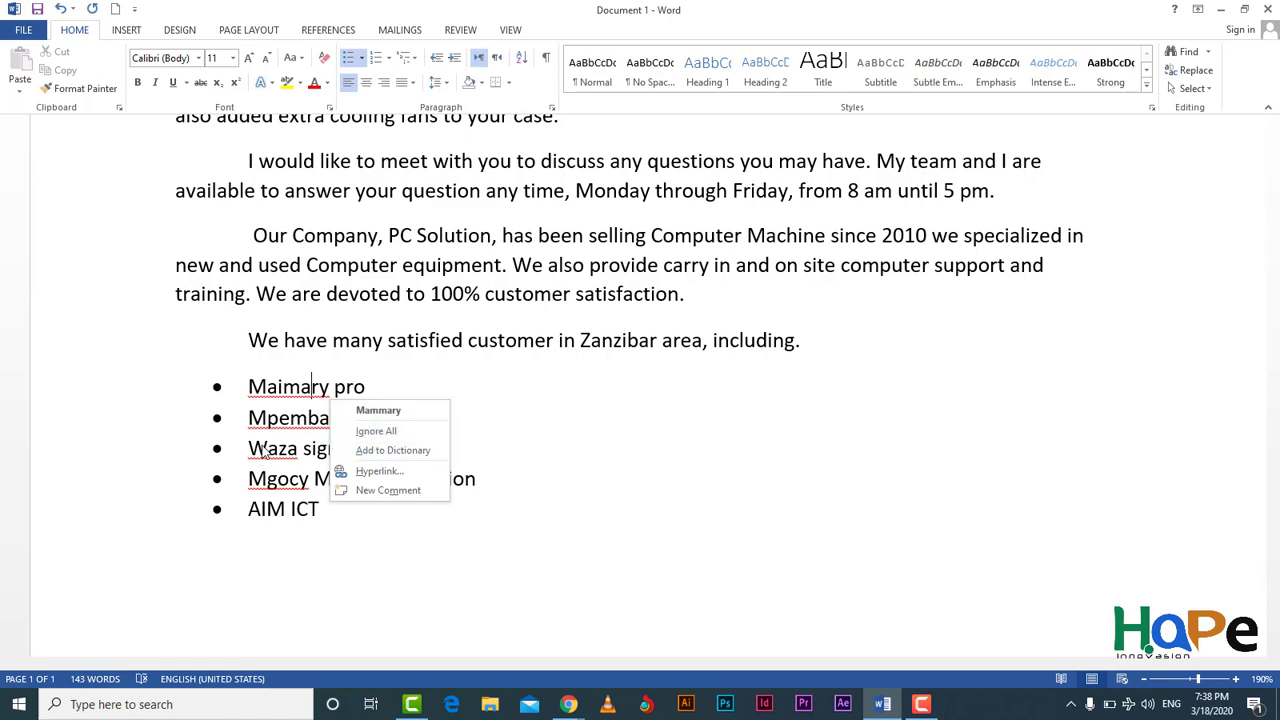
{"action": "scroll", "coordinate": [283, 432], "scroll_direction": "down", "scroll_amount": 3}
{"action": "scroll", "coordinate": [286, 423], "scroll_direction": "up", "scroll_amount": 4}
{"action": "scroll", "coordinate": [286, 423], "scroll_direction": "down", "scroll_amount": 2}
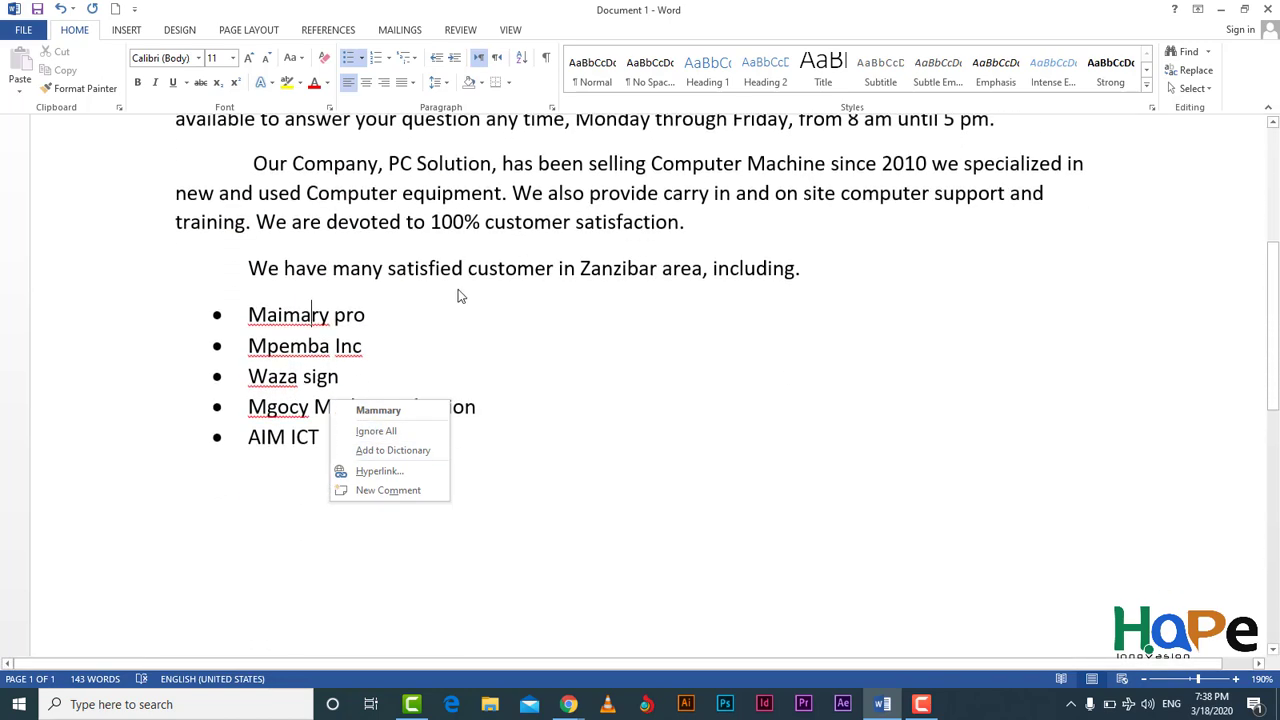
{"action": "key", "text": "Escape"}
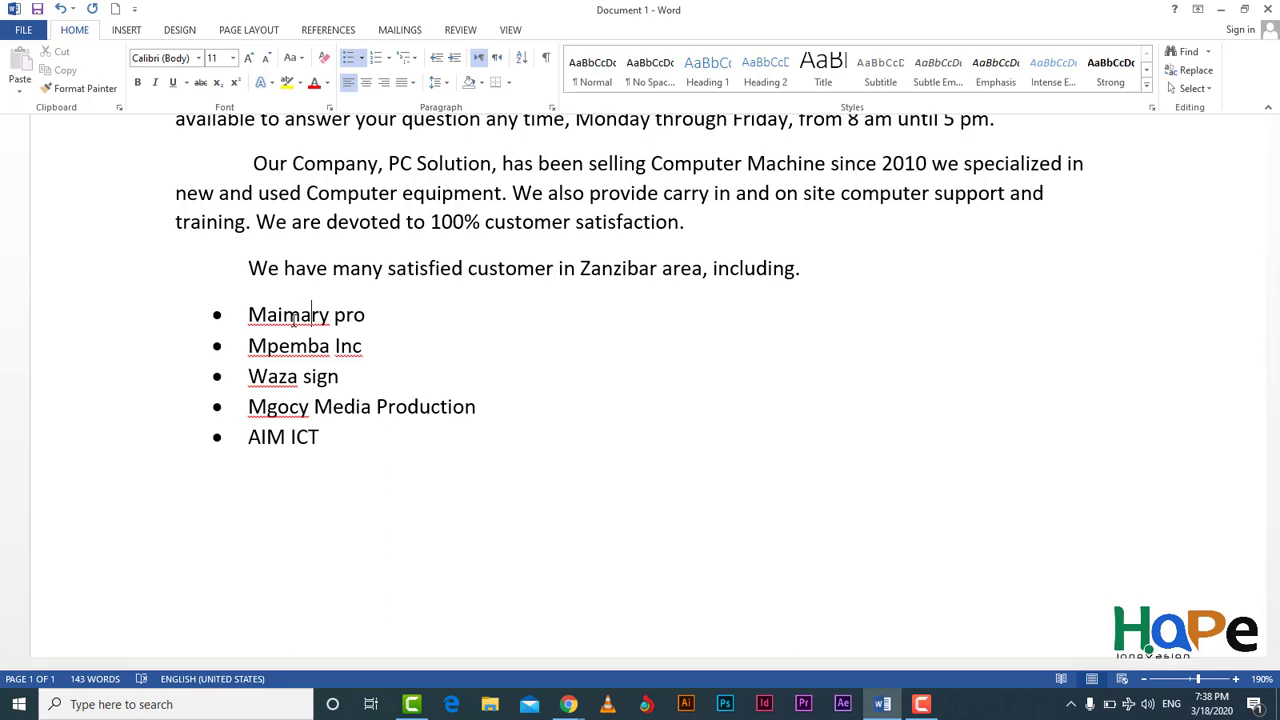
{"action": "right_click", "coordinate": [311, 316]}
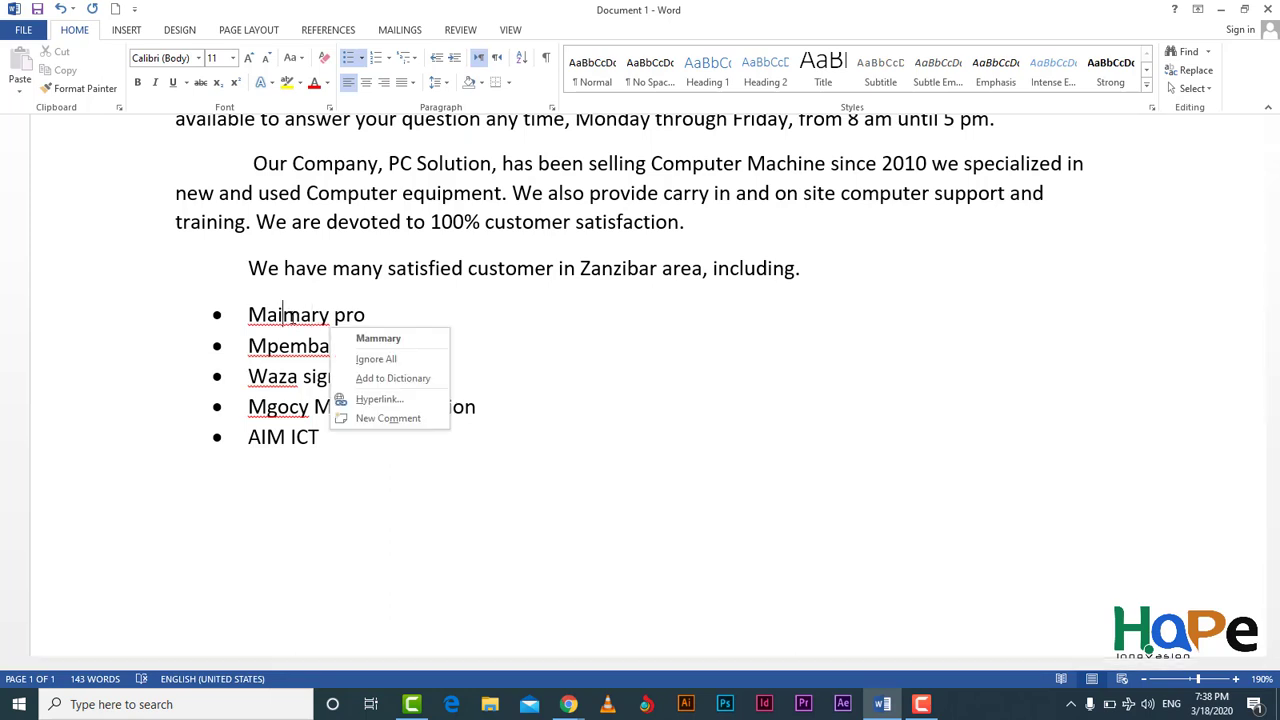
{"action": "key", "text": "Escape"}
{"action": "right_click", "coordinate": [311, 317]}
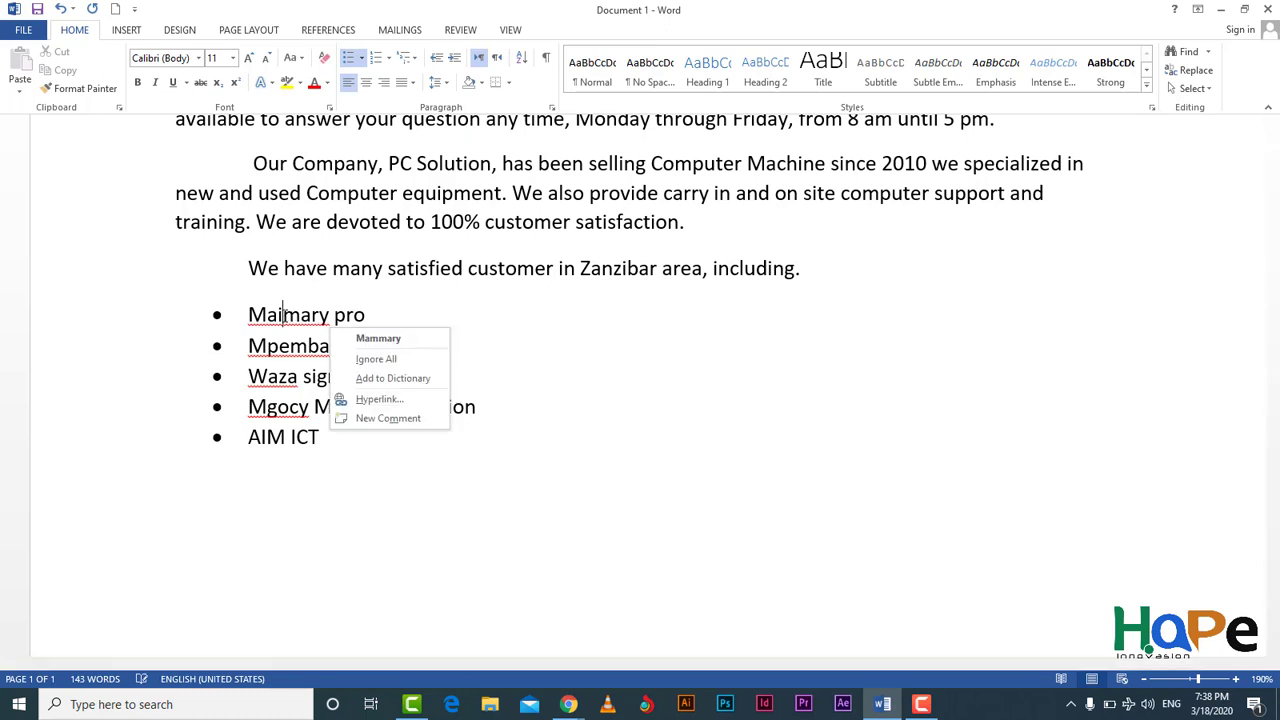
{"action": "left_click", "coordinate": [401, 379]}
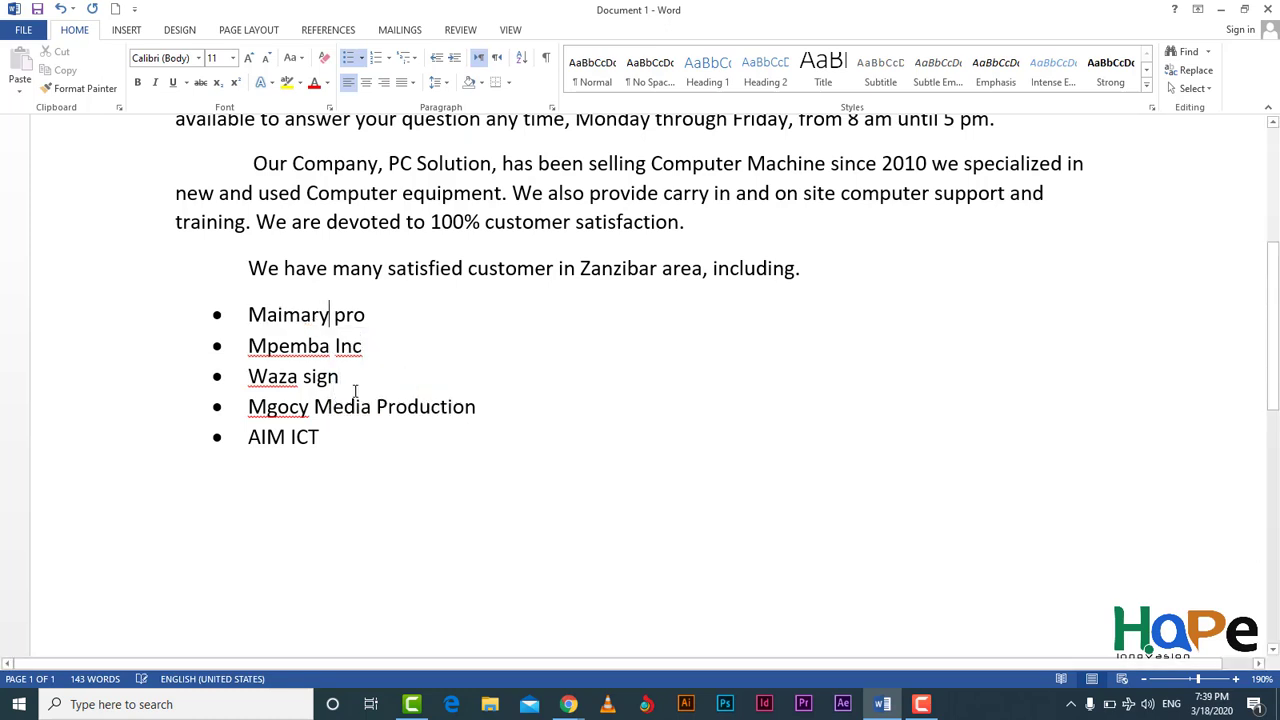
Step: Clear the spelling flags on Mpemba and Inc
{"action": "key", "text": "Down"}
{"action": "key", "text": "shift+F10"}
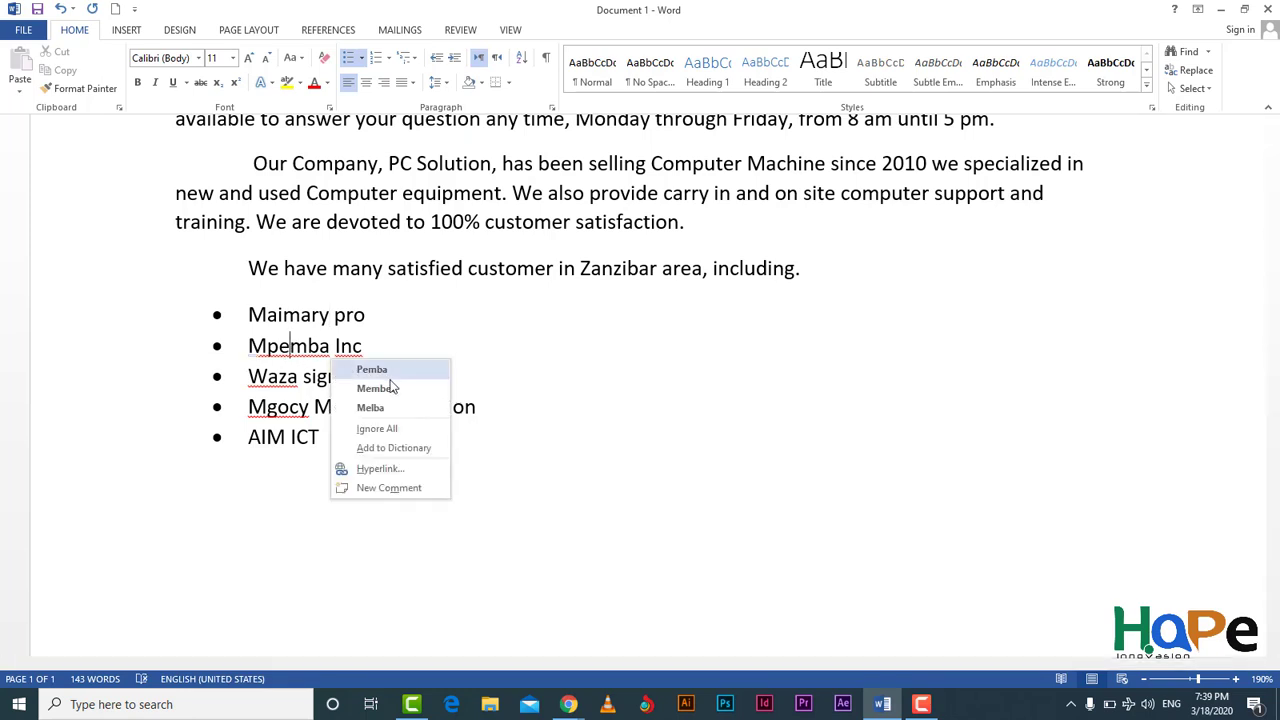
{"action": "left_click", "coordinate": [395, 448]}
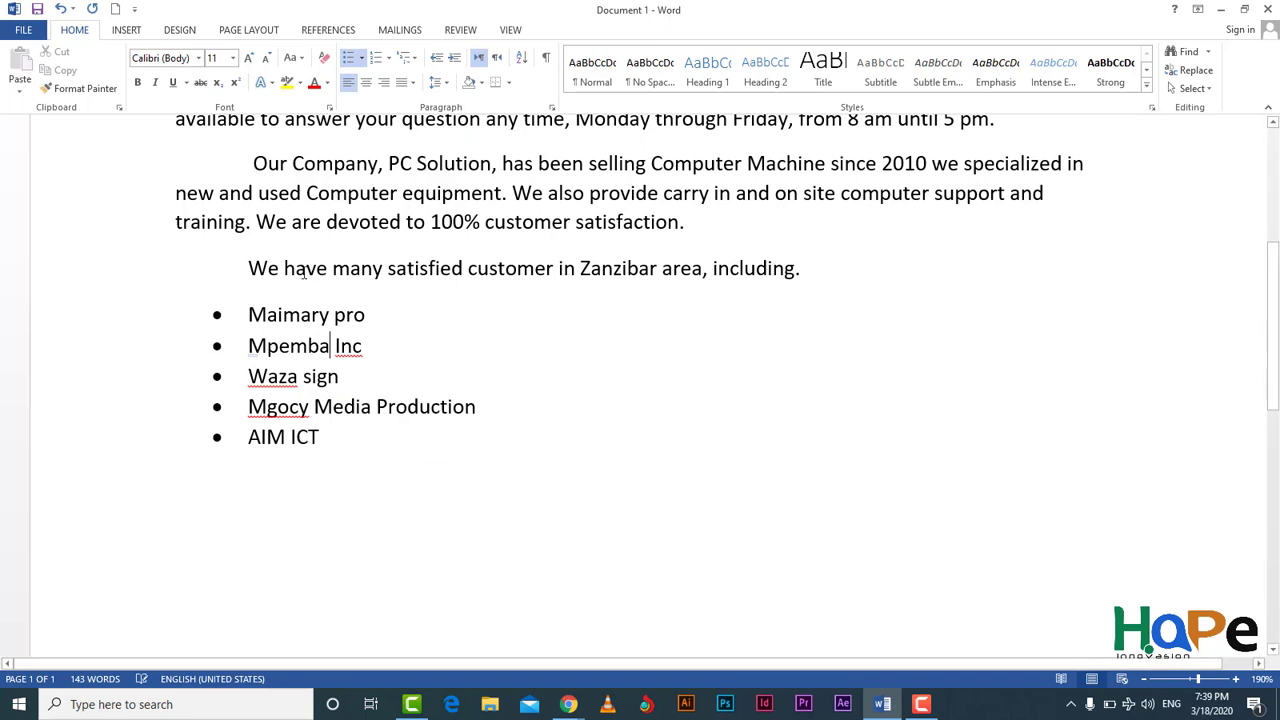
{"action": "right_click", "coordinate": [349, 346]}
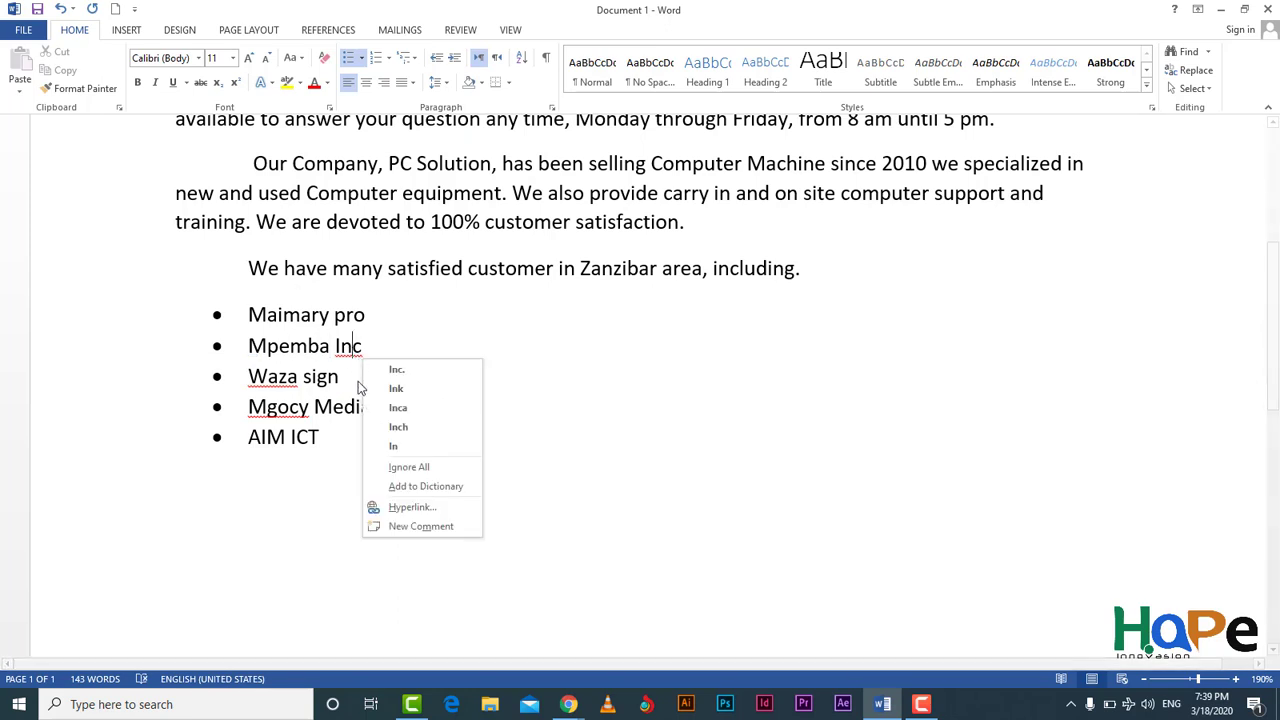
{"action": "left_click", "coordinate": [390, 463]}
{"action": "key", "text": "End"}
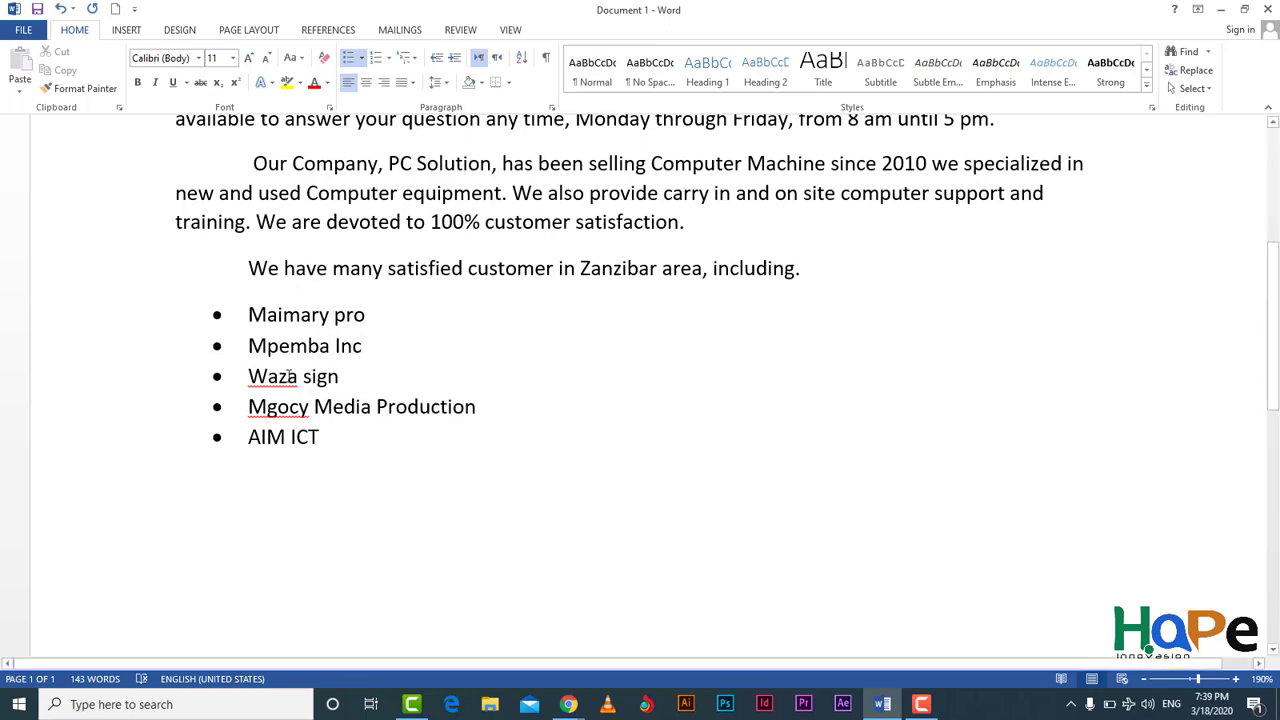
Step: Add Waza and Mgocy to the dictionary so they are no longer flagged
{"action": "right_click", "coordinate": [292, 382]}
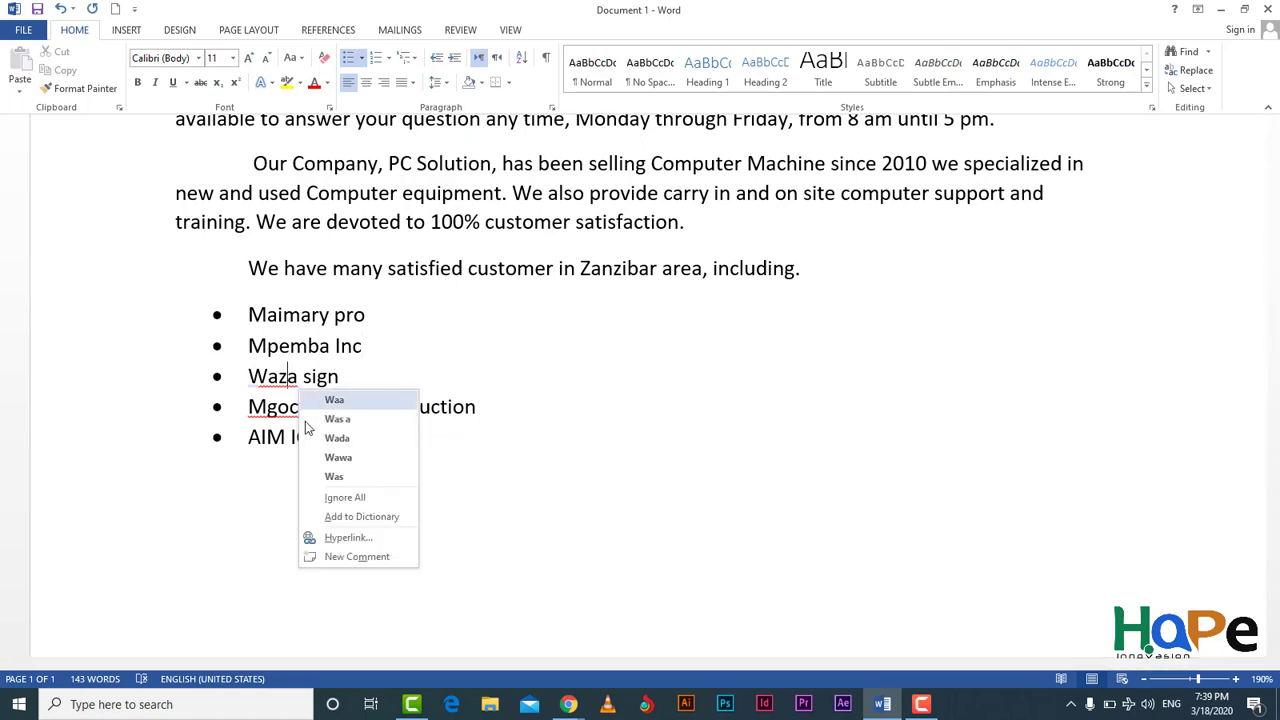
{"action": "left_click", "coordinate": [373, 518]}
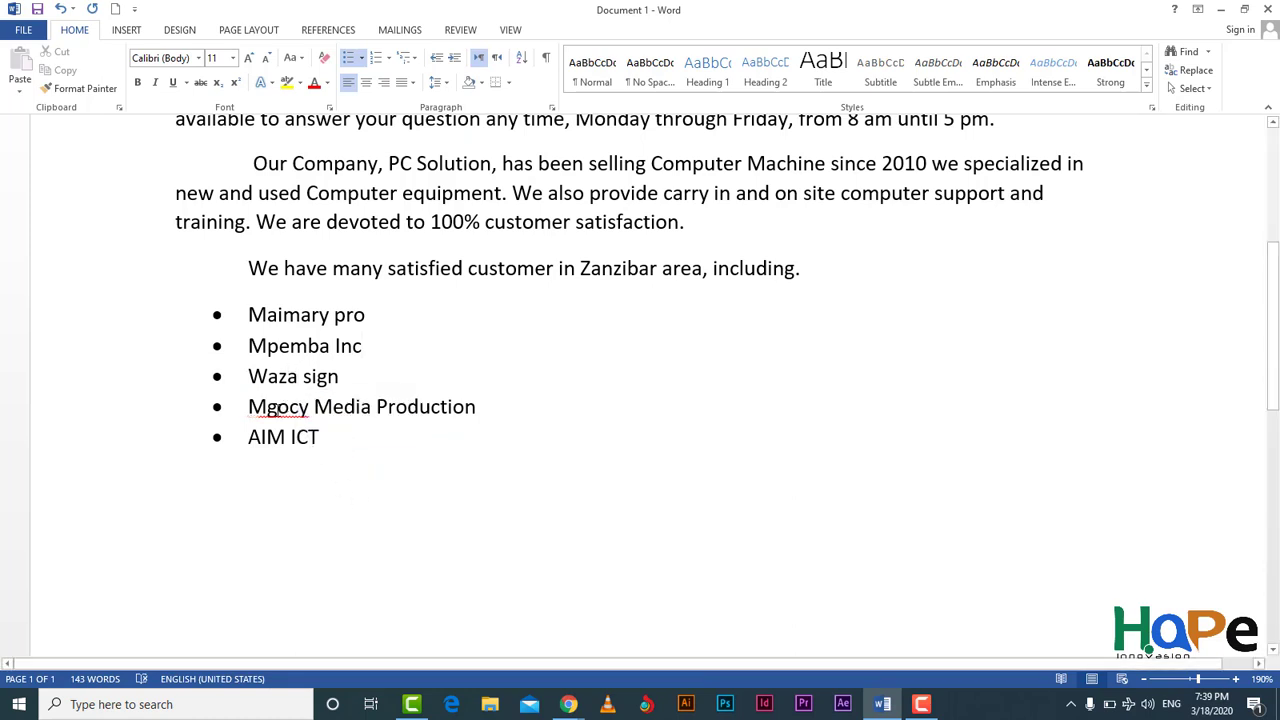
{"action": "right_click", "coordinate": [279, 409]}
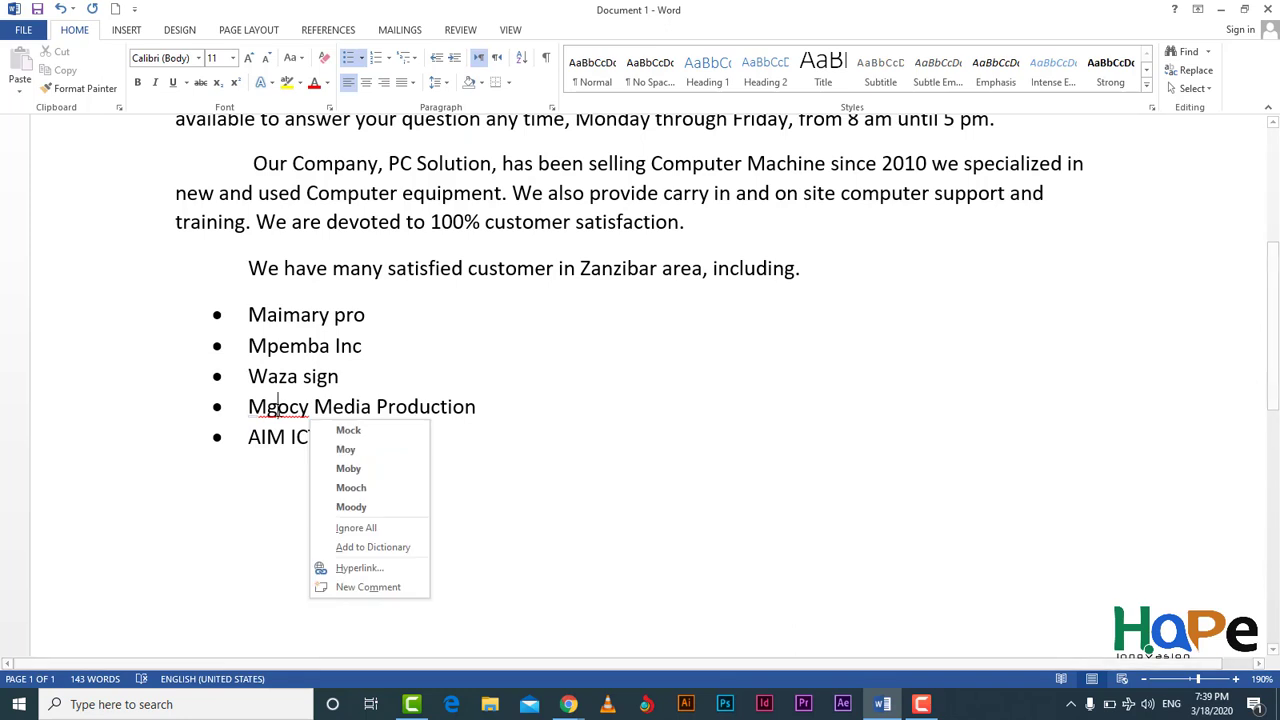
{"action": "left_click", "coordinate": [381, 548]}
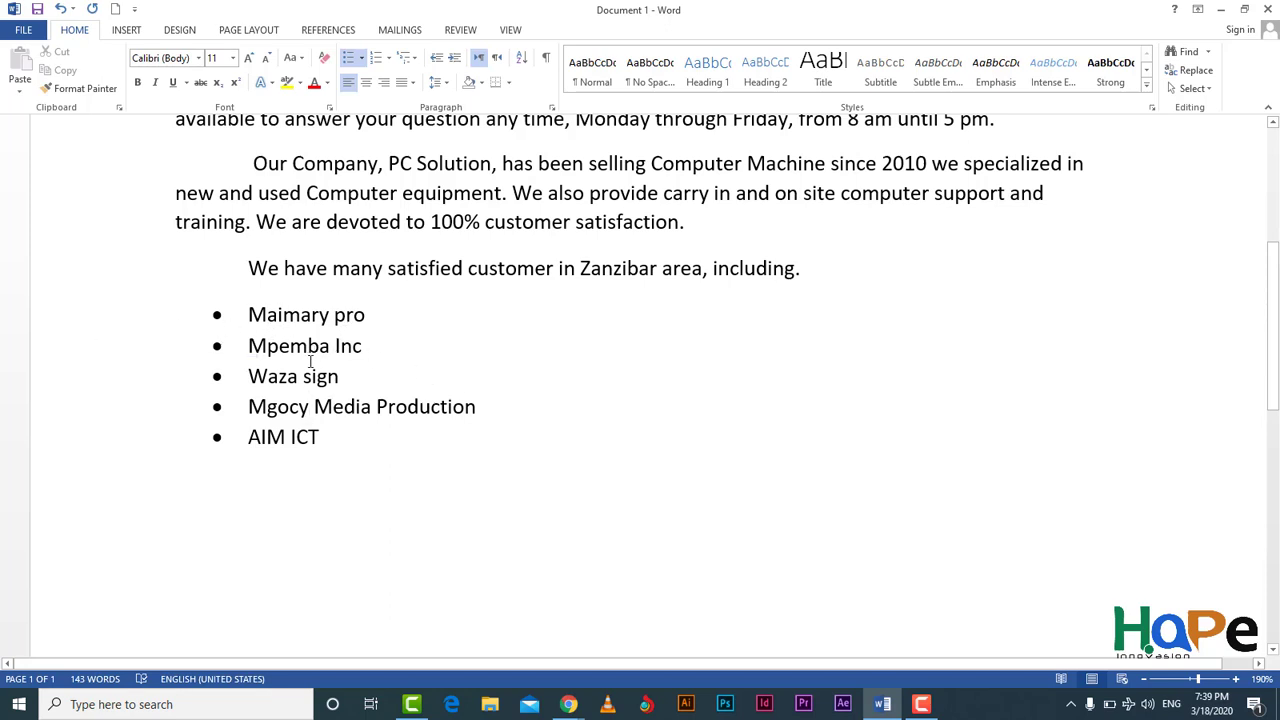
{"action": "left_click", "coordinate": [351, 452]}
Step: Leave the bullet list and type a plain paragraph starting 'If you have athore'
{"action": "key", "text": "Return"}
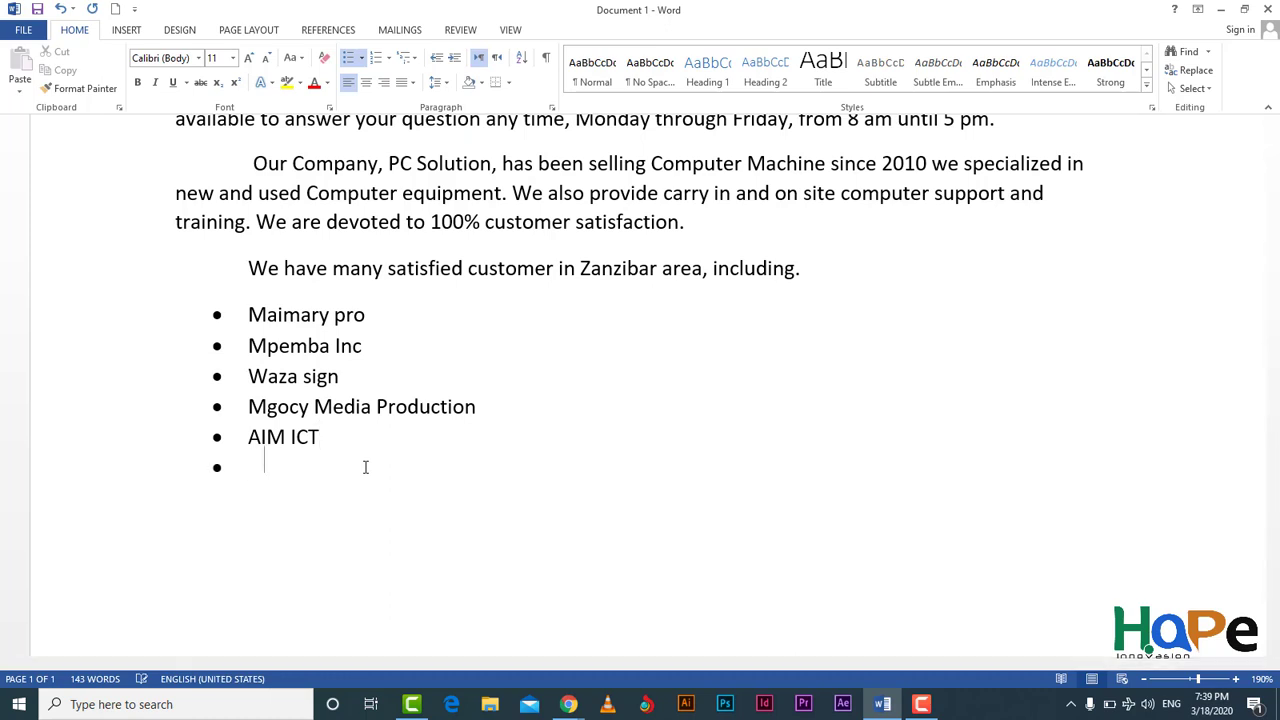
{"action": "key", "text": "Return"}
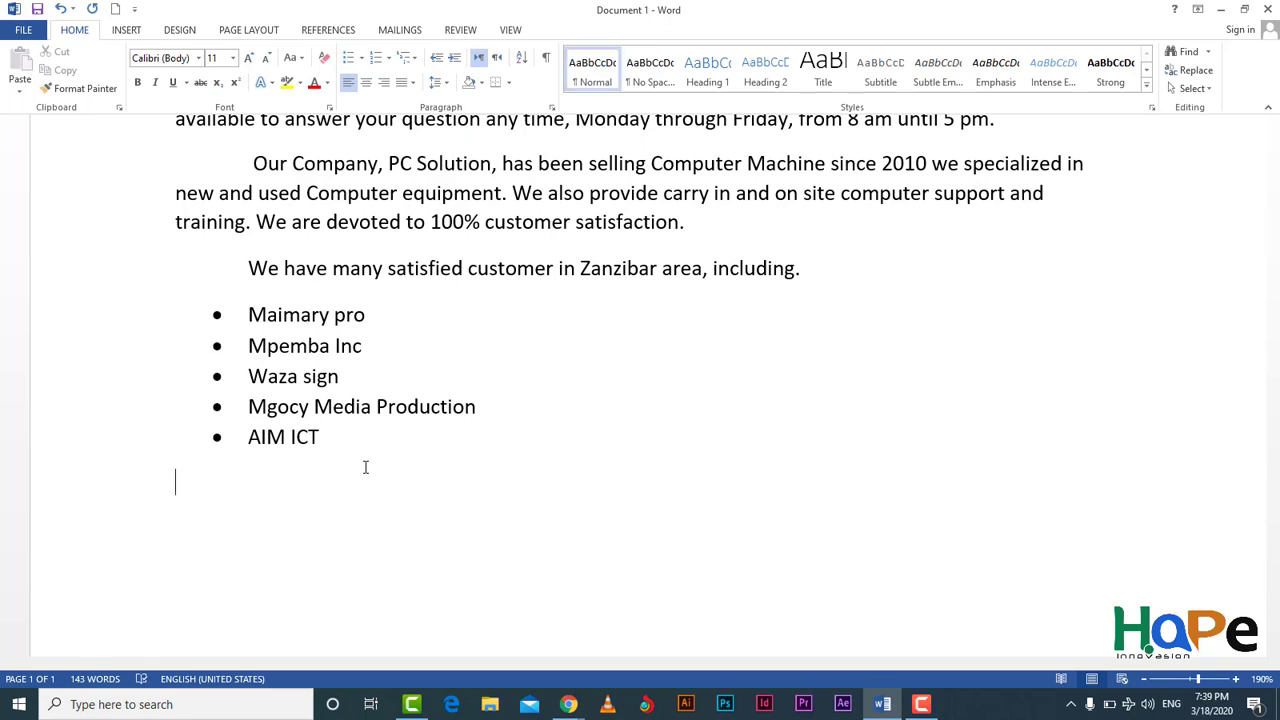
{"action": "type", "text": "i"}
{"action": "key", "text": "BackSpace"}
{"action": "type", "text": "If ;"}
{"action": "key", "text": "BackSpace"}
{"action": "key", "text": "BackSpace"}
{"action": "type", "text": "your"}
{"action": "key", "text": "BackSpace"}
{"action": "type", "text": "have an"}
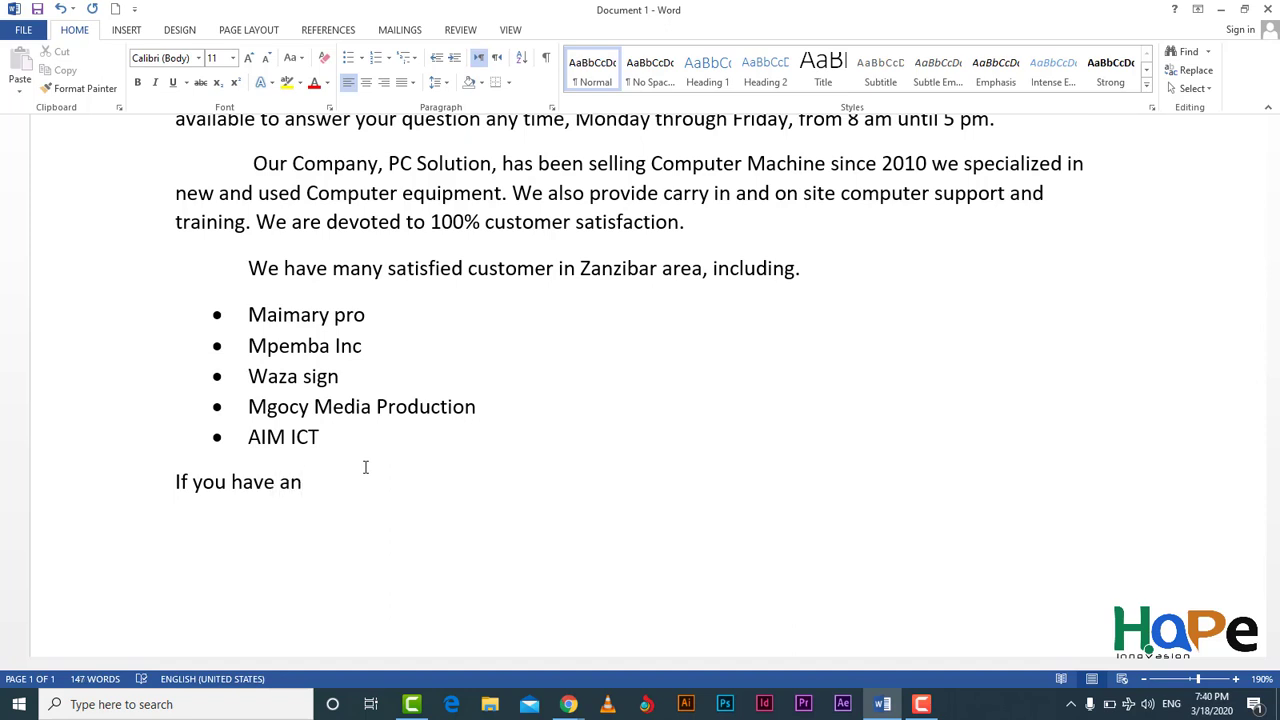
{"action": "type", "text": "ther"}
{"action": "key", "text": "BackSpace"}
{"action": "key", "text": "BackSpace"}
{"action": "key", "text": "BackSpace"}
{"action": "key", "text": "BackSpace"}
{"action": "key", "text": "BackSpace"}
{"action": "key", "text": "BackSpace"}
{"action": "type", "text": "thore"}
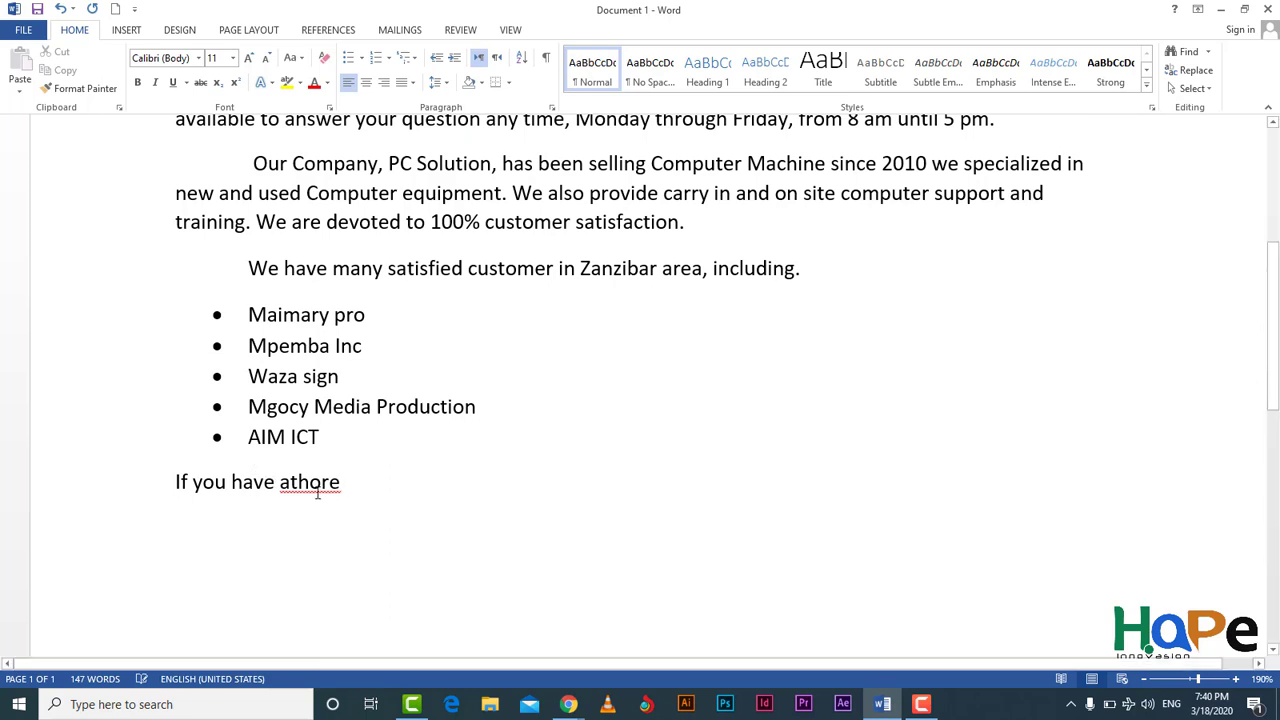
Step: Correct 'athore' to 'other' and continue with 'question or comen'
{"action": "right_click", "coordinate": [330, 497]}
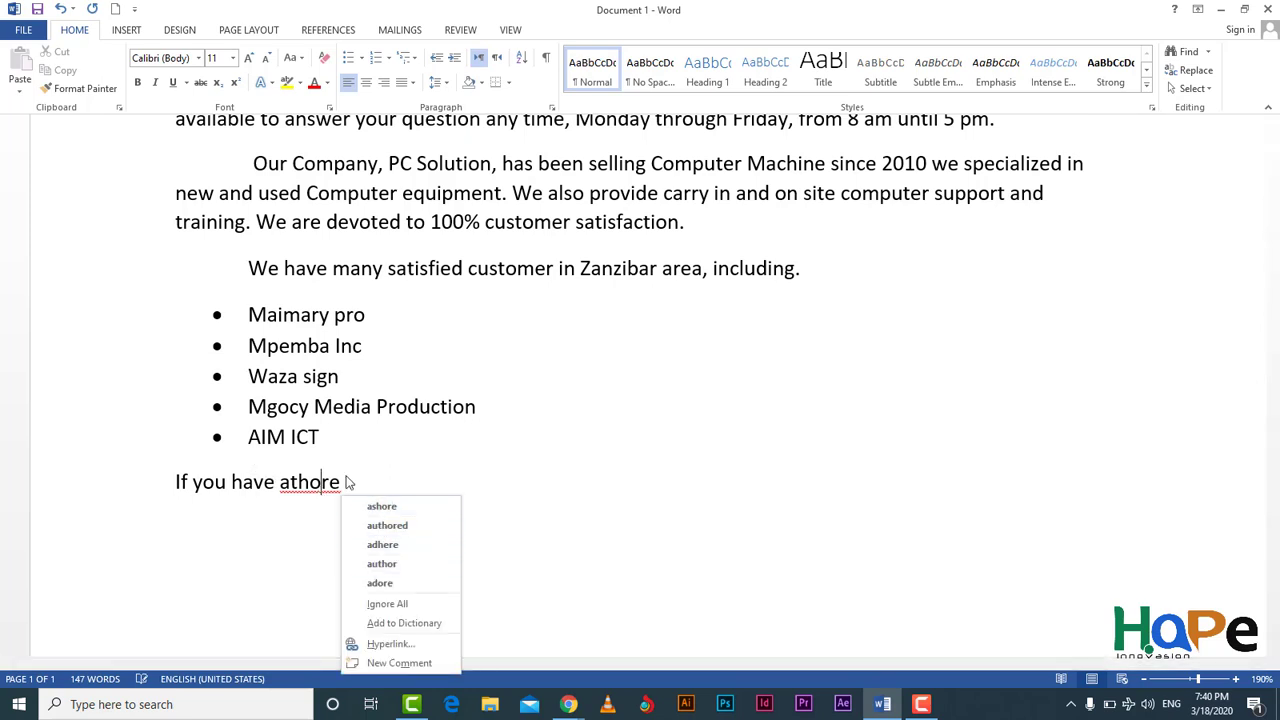
{"action": "key", "text": "Escape"}
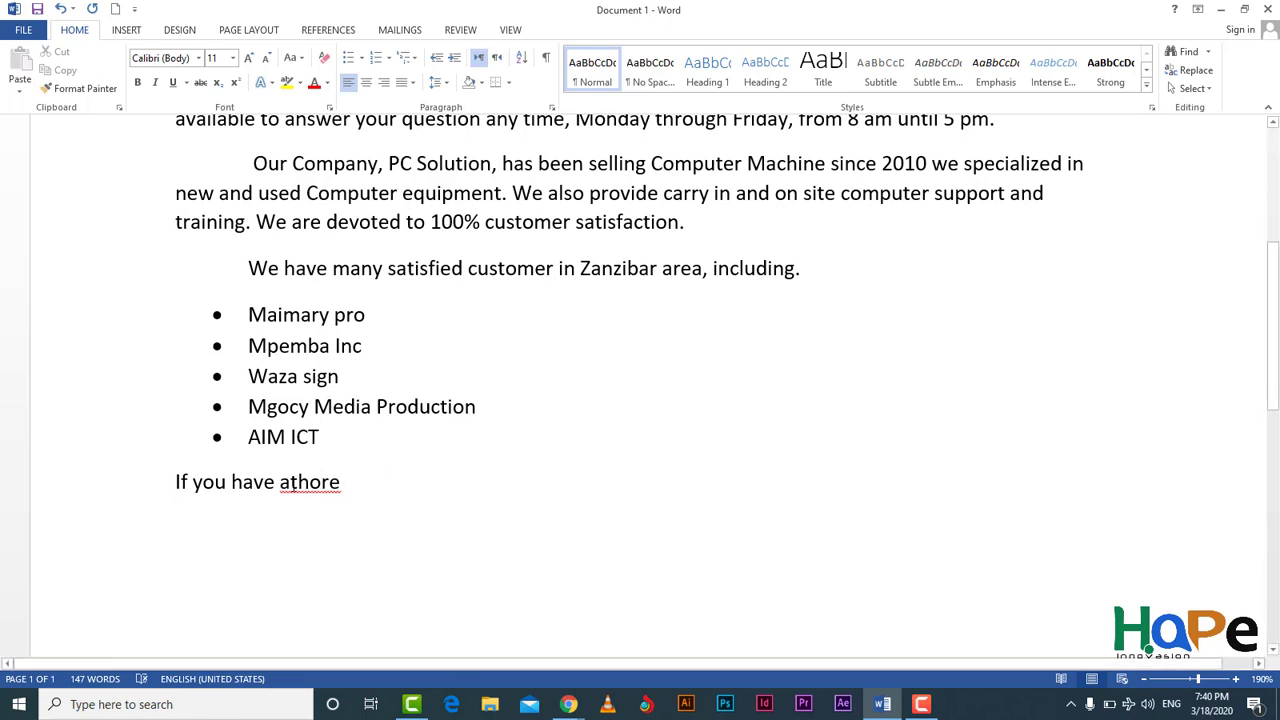
{"action": "left_click", "coordinate": [289, 482]}
{"action": "key", "text": "BackSpace"}
{"action": "type", "text": "o"}
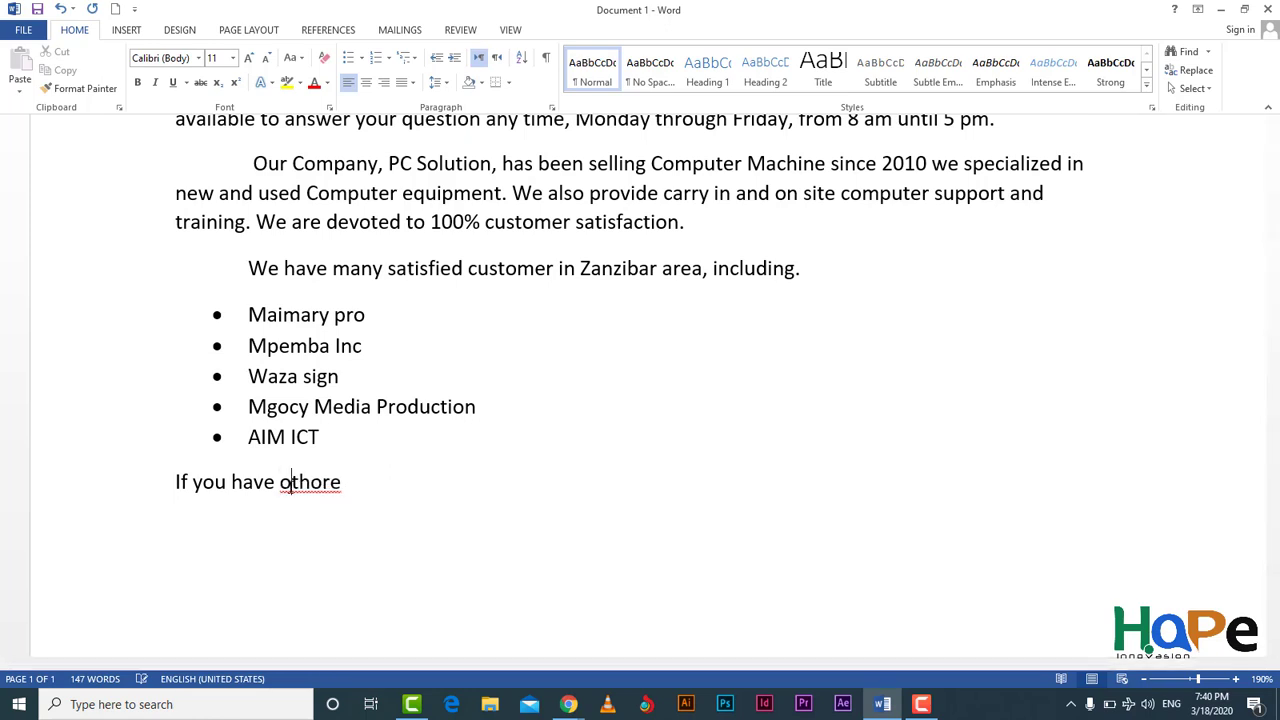
{"action": "left_click", "coordinate": [341, 483]}
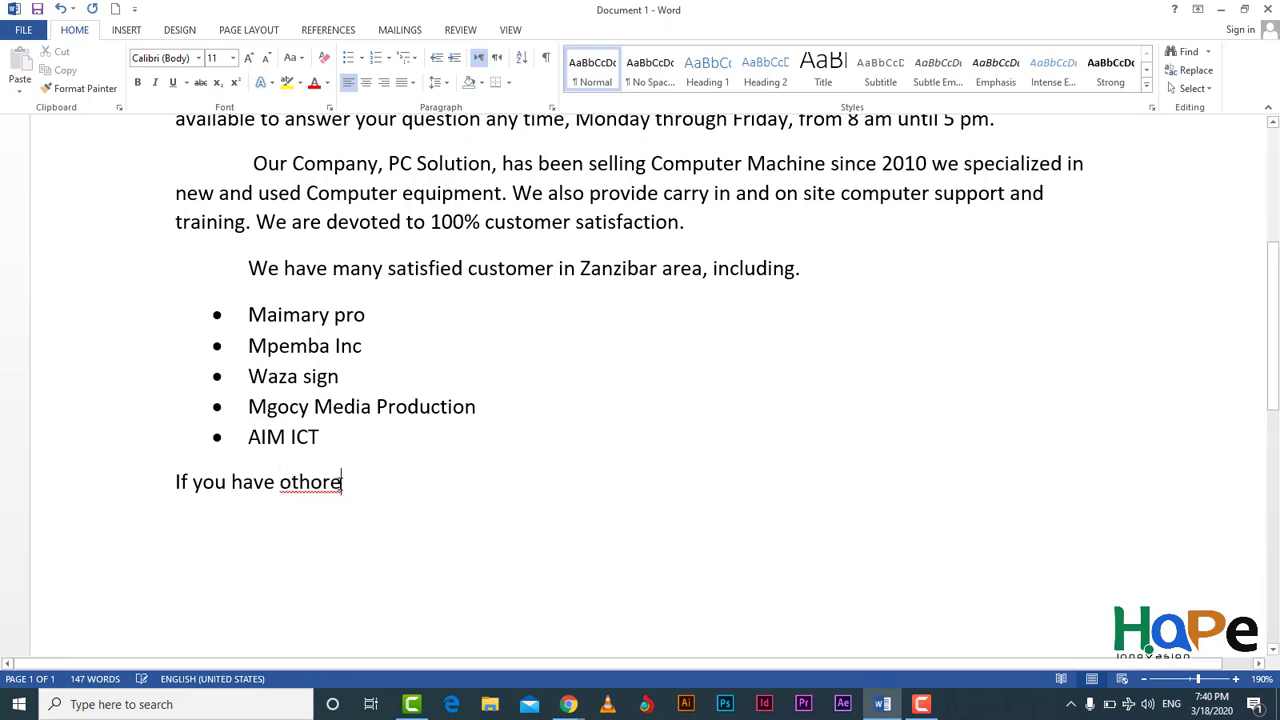
{"action": "key", "text": "BackSpace"}
{"action": "key", "text": "BackSpace"}
{"action": "key", "text": "BackSpace"}
{"action": "type", "text": "er "}
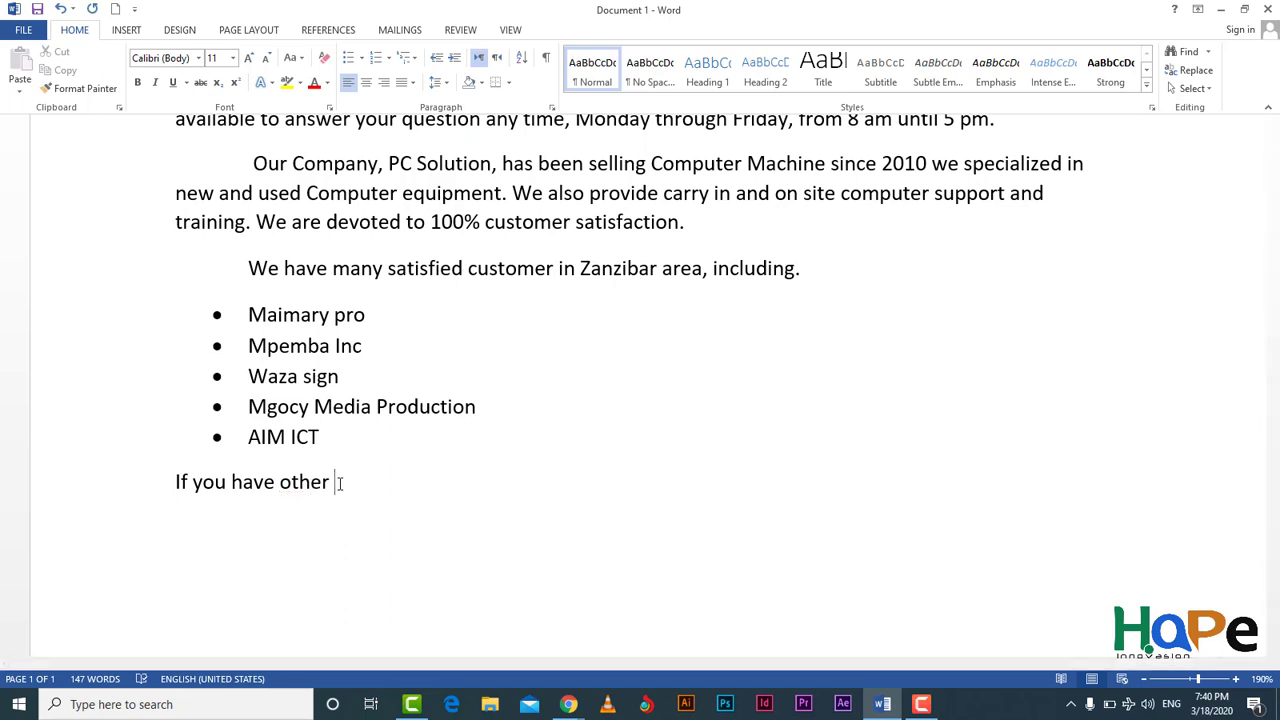
{"action": "type", "text": "question o"}
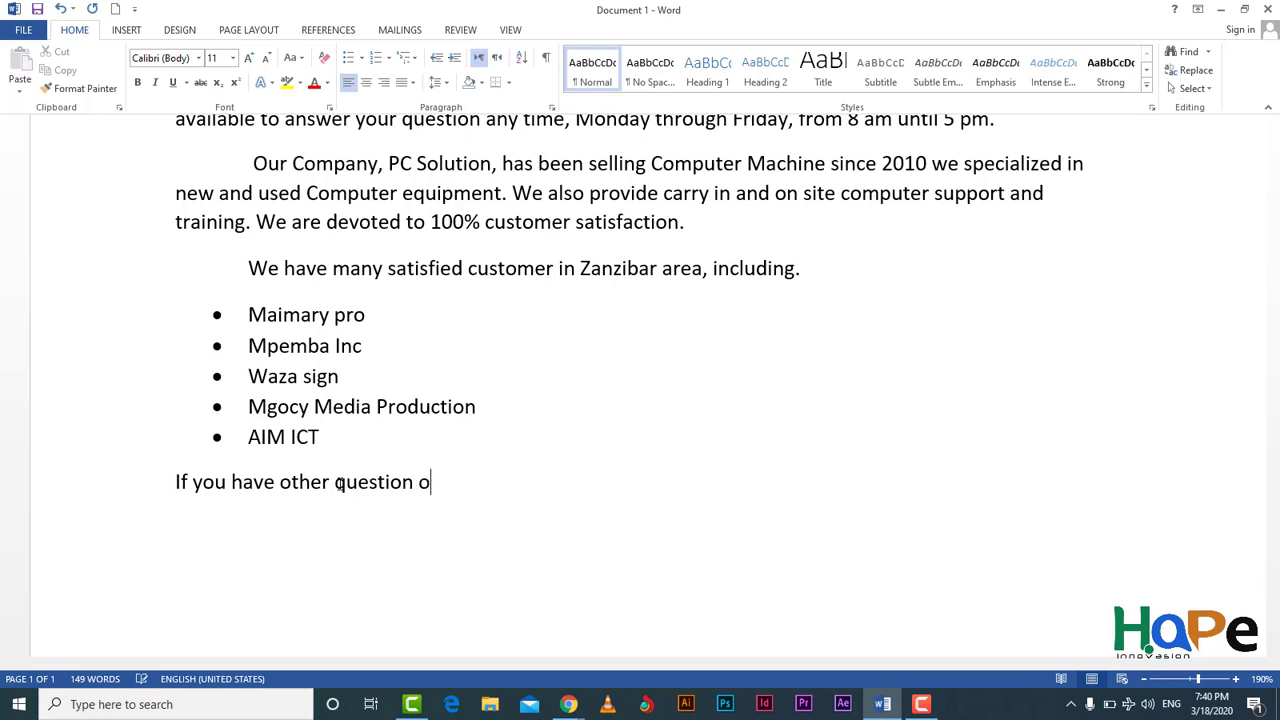
{"action": "type", "text": "r comen"}
Step: Continue the sentence with 'comments, please feel free to give a call.'
{"action": "key", "text": "BackSpace"}
{"action": "key", "text": "BackSpace"}
{"action": "type", "text": "ments "}
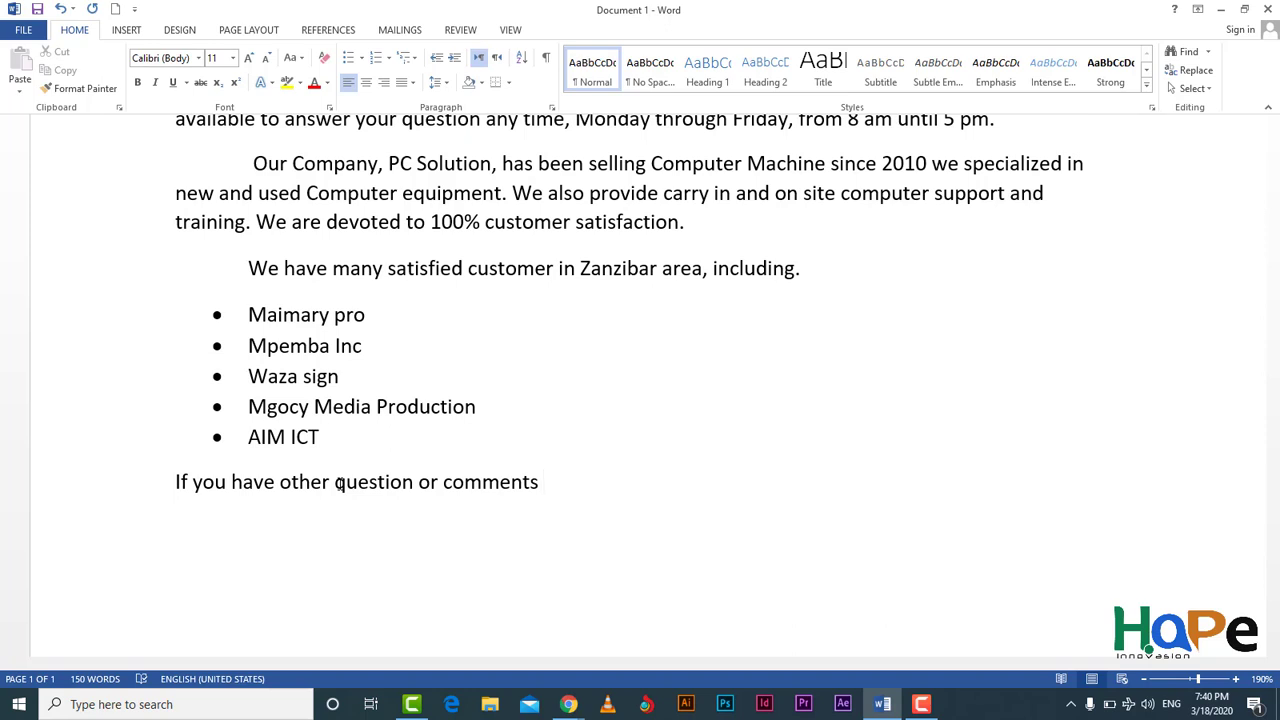
{"action": "type", "text": ", please feel free "}
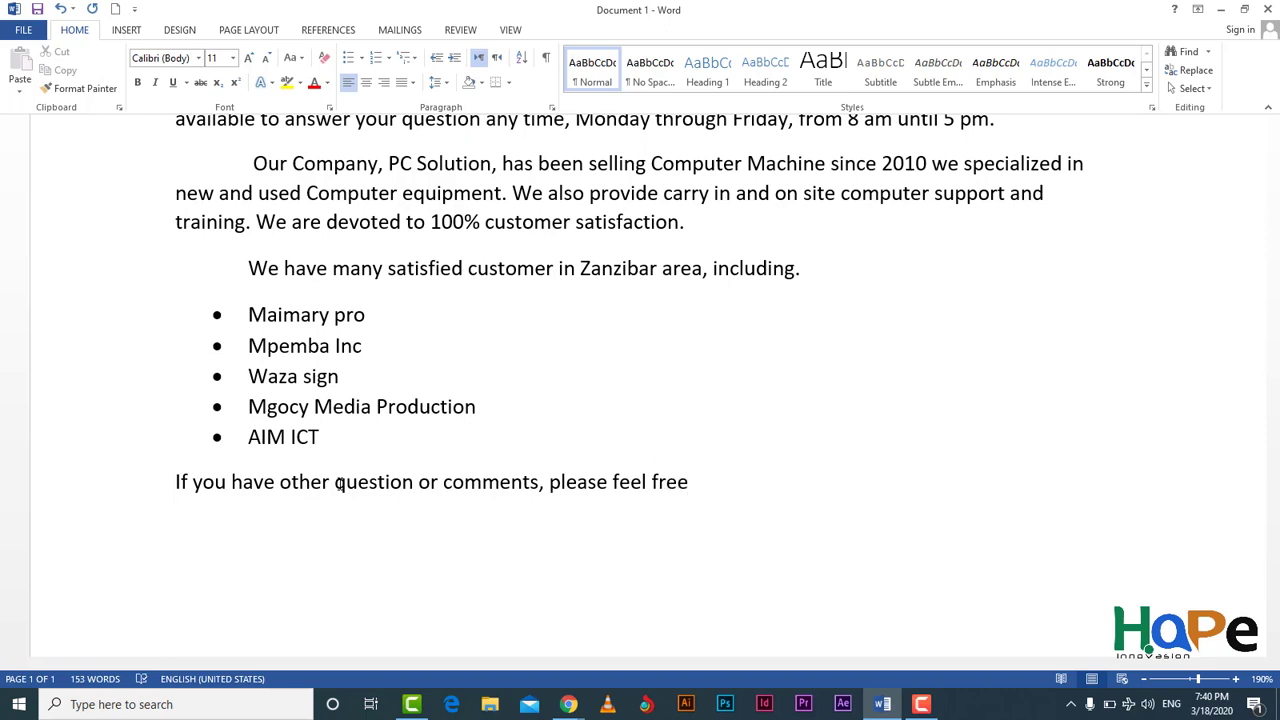
{"action": "type", "text": "to give a call"}
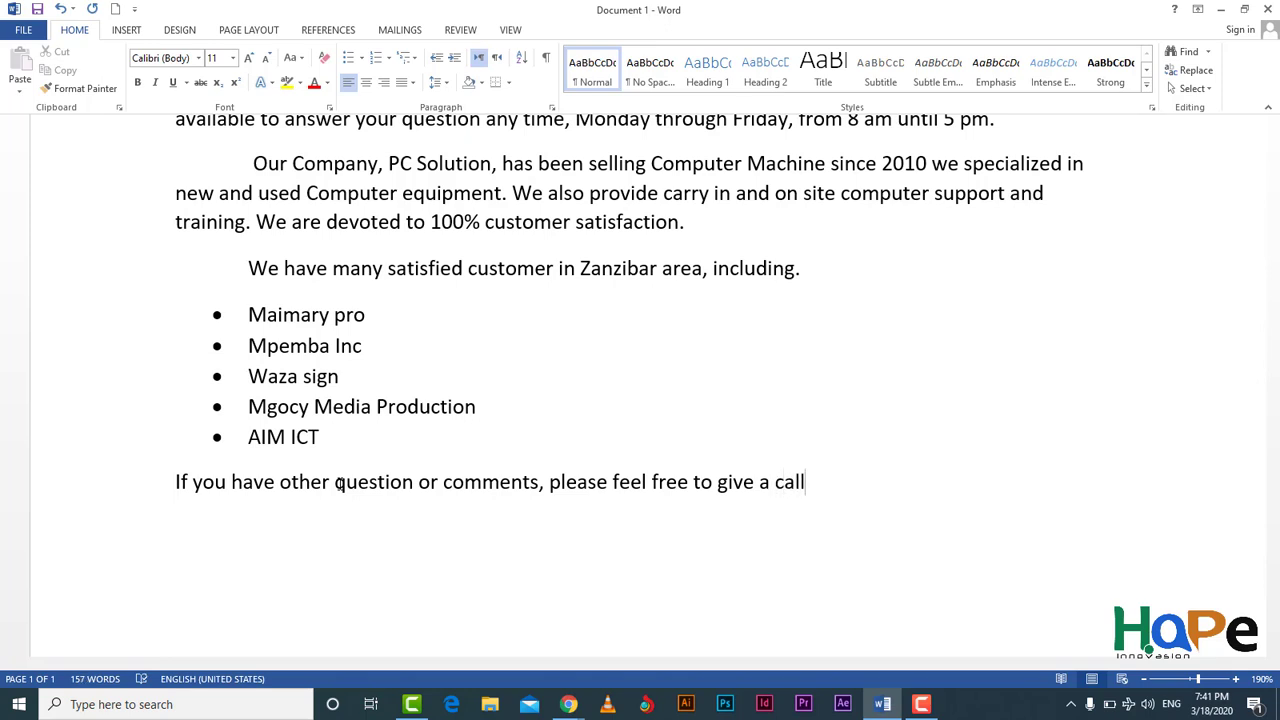
{"action": "type", "text": "."}
Step: Replace the period with ', i look forward to hear from you.'
{"action": "key", "text": "BackSpace"}
{"action": "type", "text": ", i look forwa"}
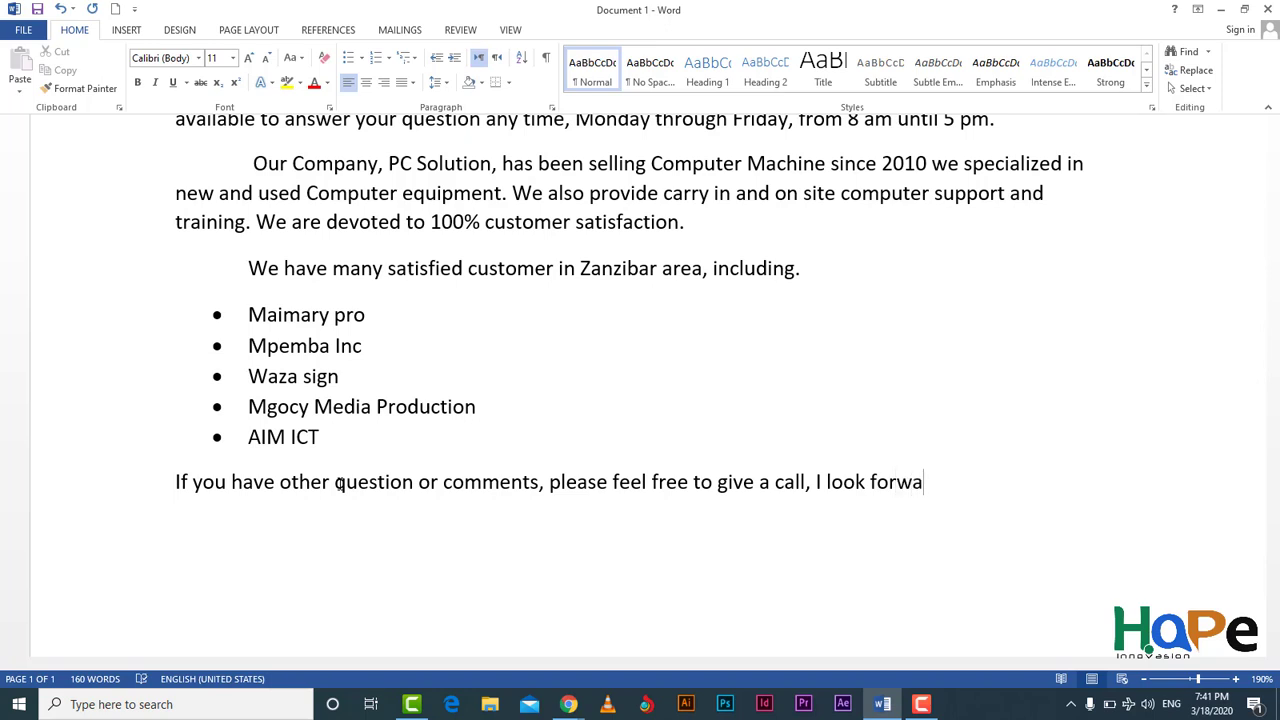
{"action": "type", "text": "rd to"}
{"action": "type", "text": "hear "}
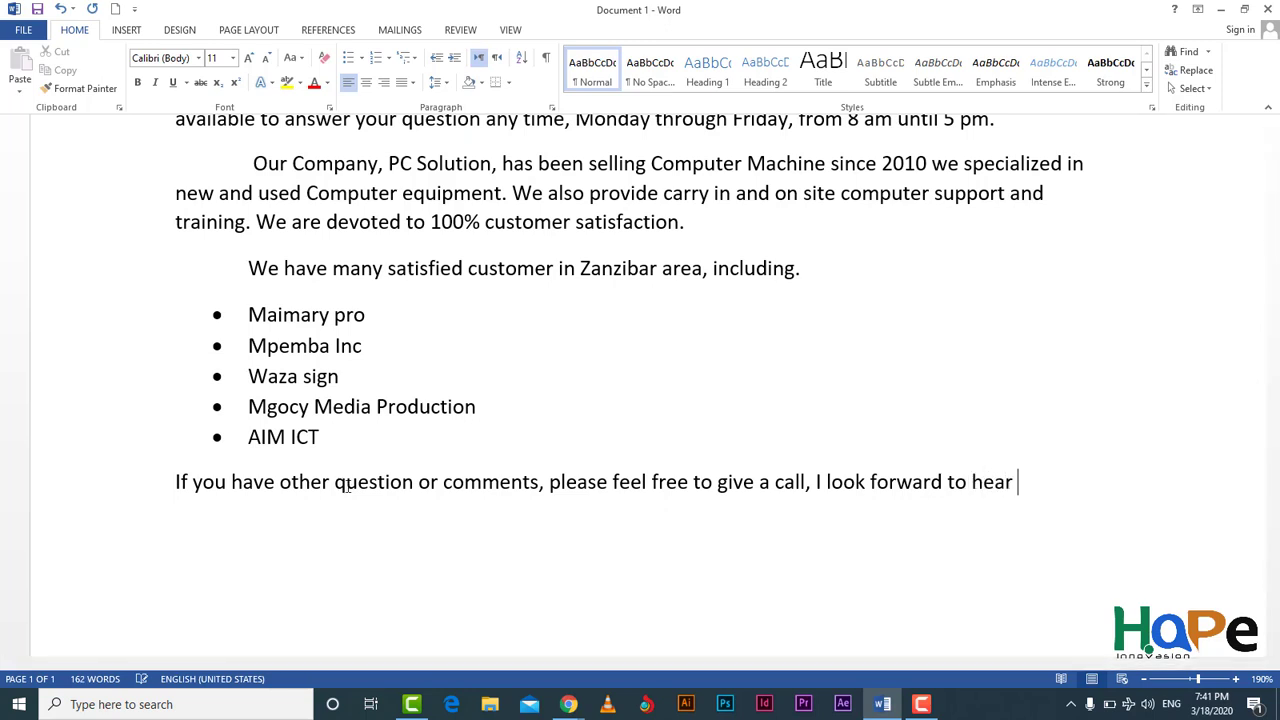
{"action": "type", "text": "from you."}
Step: Add 'Cardially,' on a new line and a row of periods as the signature line below
{"action": "key", "text": "Return"}
{"action": "type", "text": "ca"}
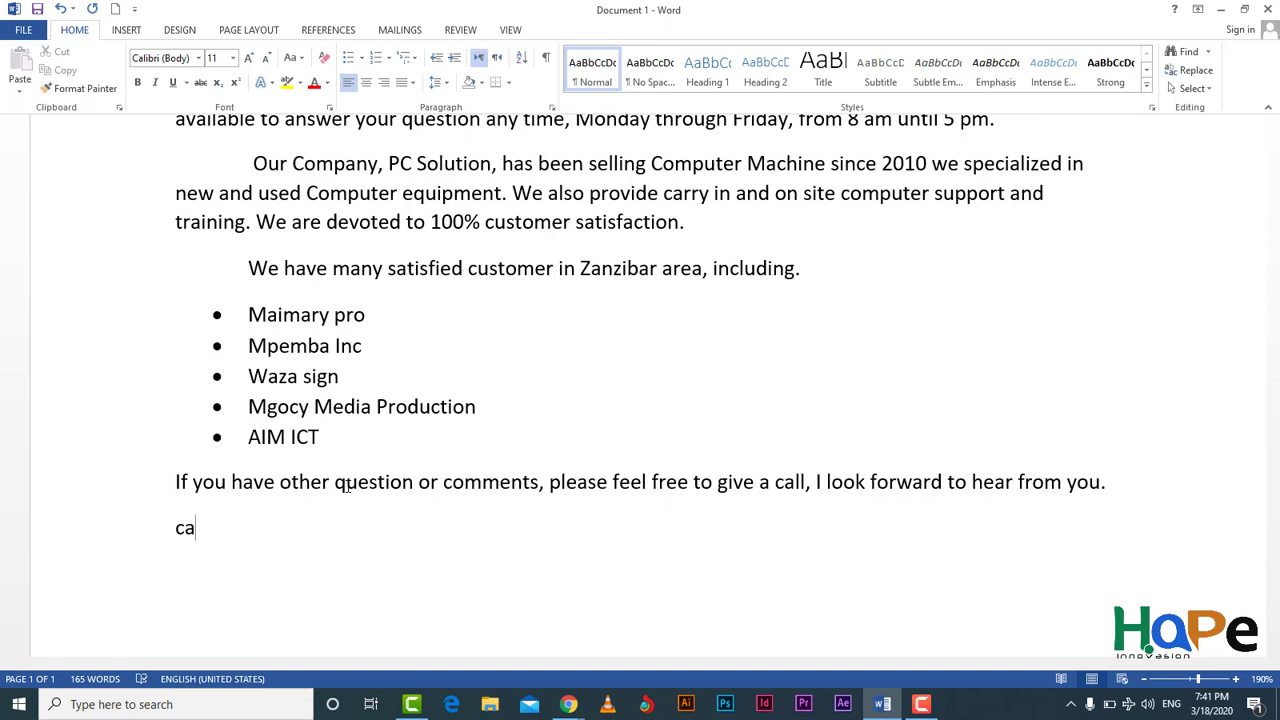
{"action": "type", "text": "e"}
{"action": "key", "text": "BackSpace"}
{"action": "type", "text": "rdially,"}
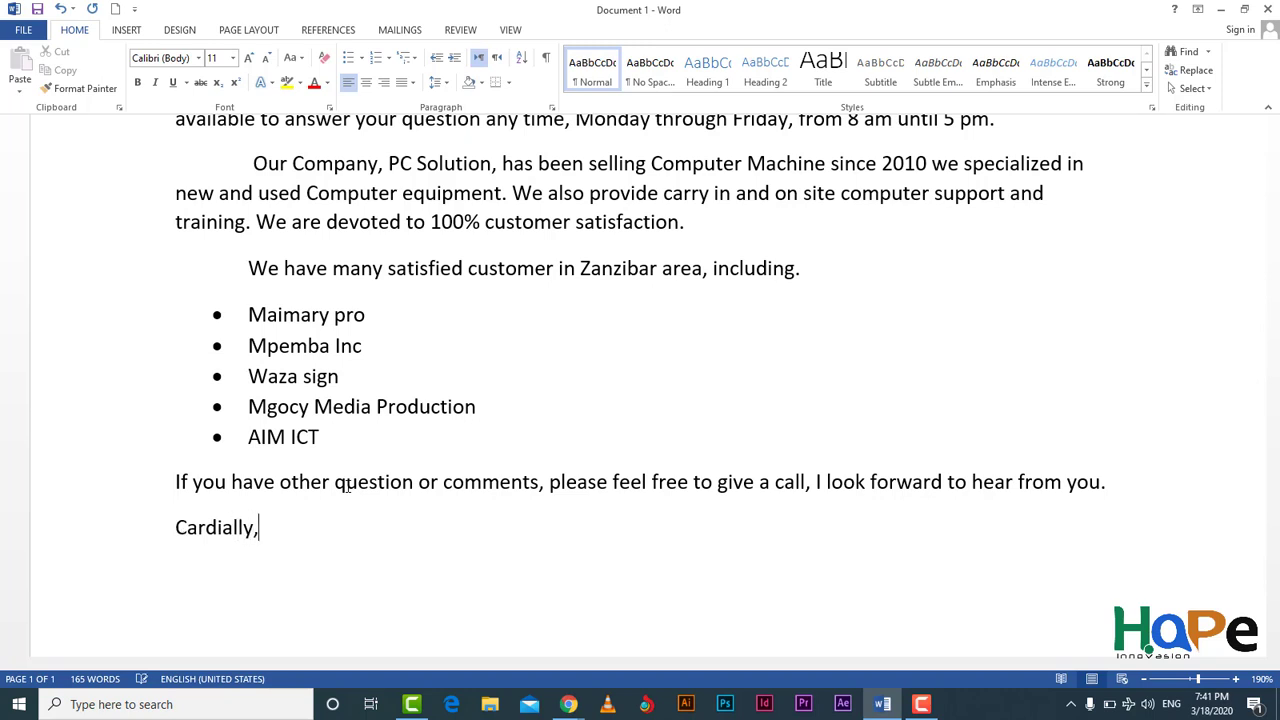
{"action": "key", "text": "Return"}
{"action": "type", "text": "................................."}
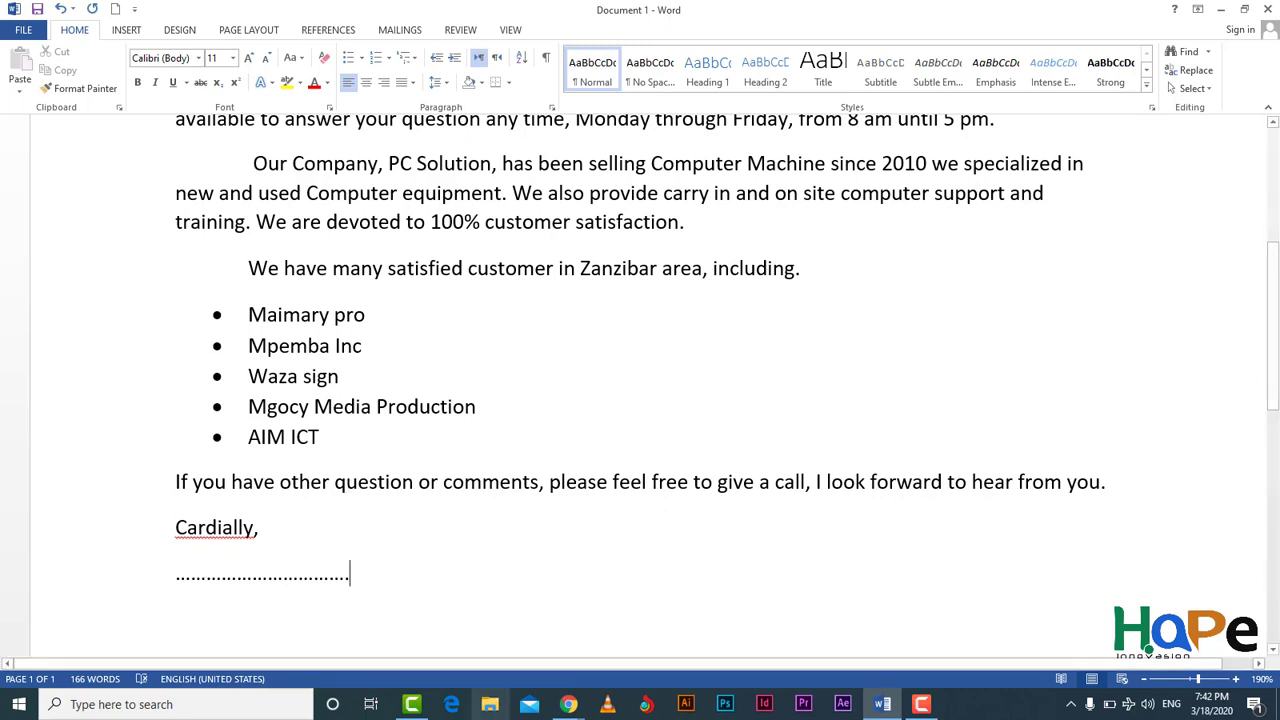
Step: Correct 'Cardially' to 'Cordially' and add five more dots to the signature line
{"action": "right_click", "coordinate": [217, 527]}
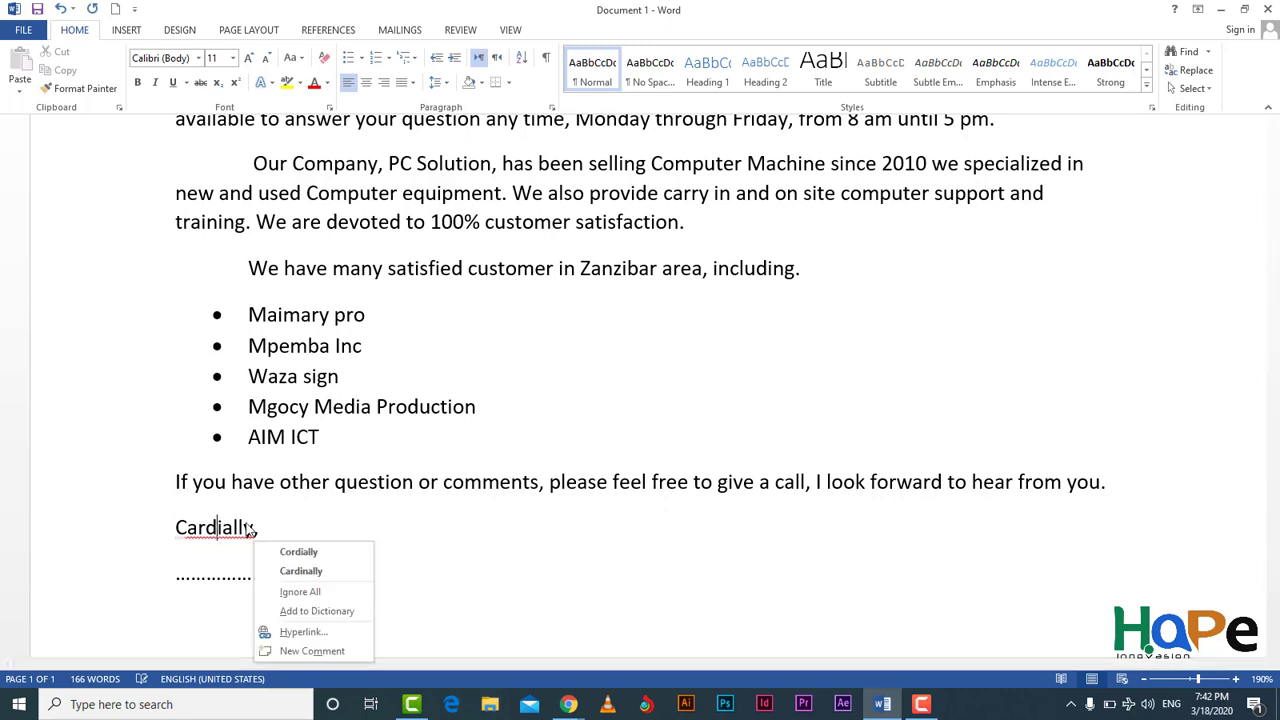
{"action": "left_click", "coordinate": [301, 555]}
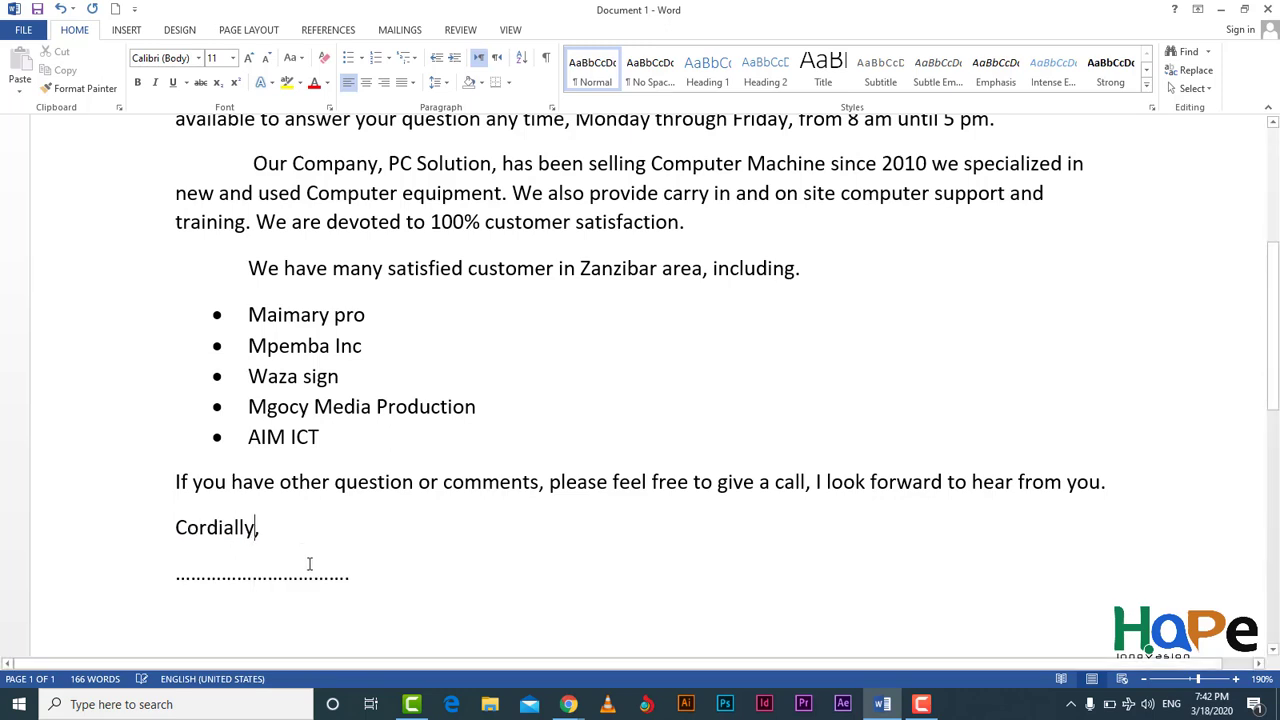
{"action": "left_click", "coordinate": [365, 578]}
{"action": "type", "text": "....."}
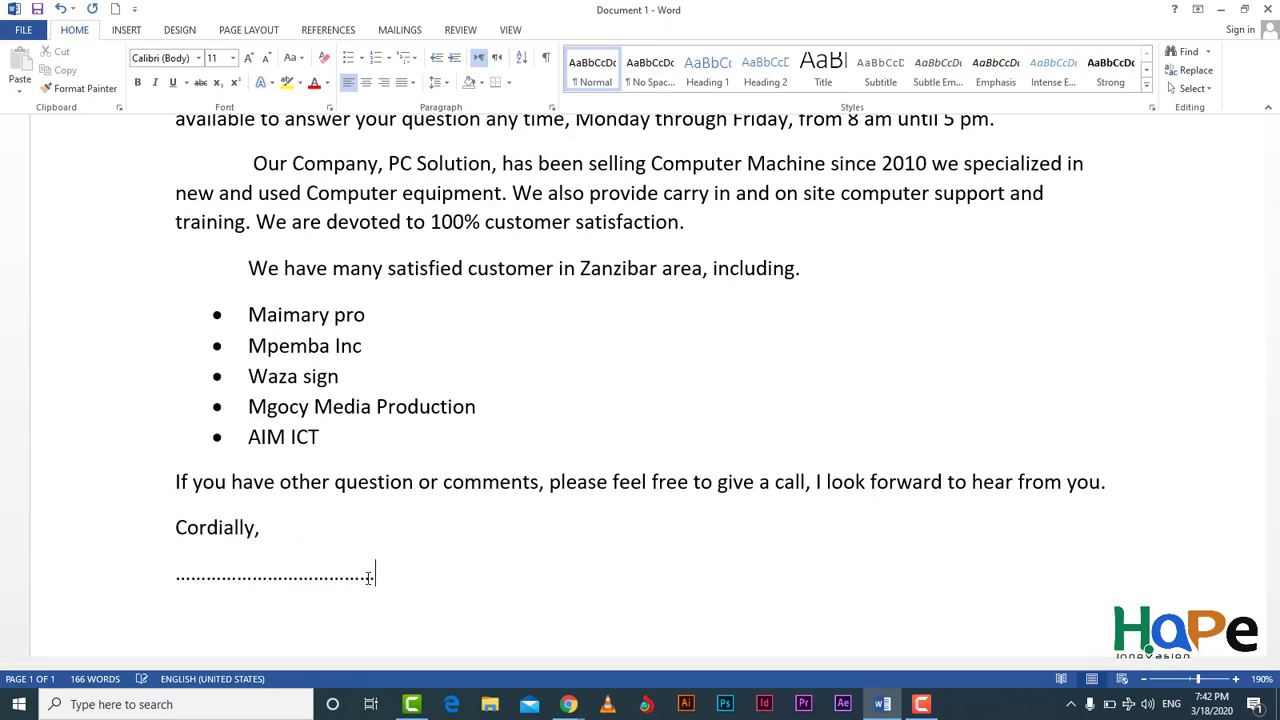
Step: Type the sender's full name below the dotted line and ignore its spelling flag
{"action": "key", "text": "Return"}
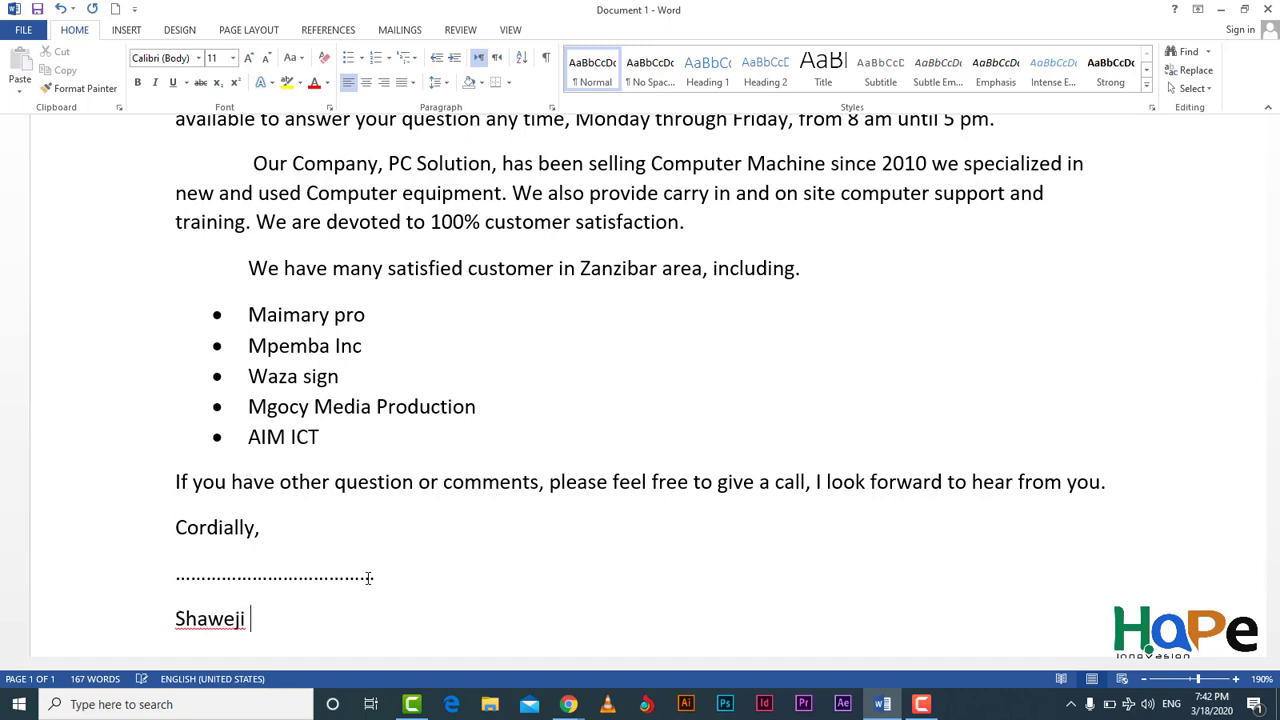
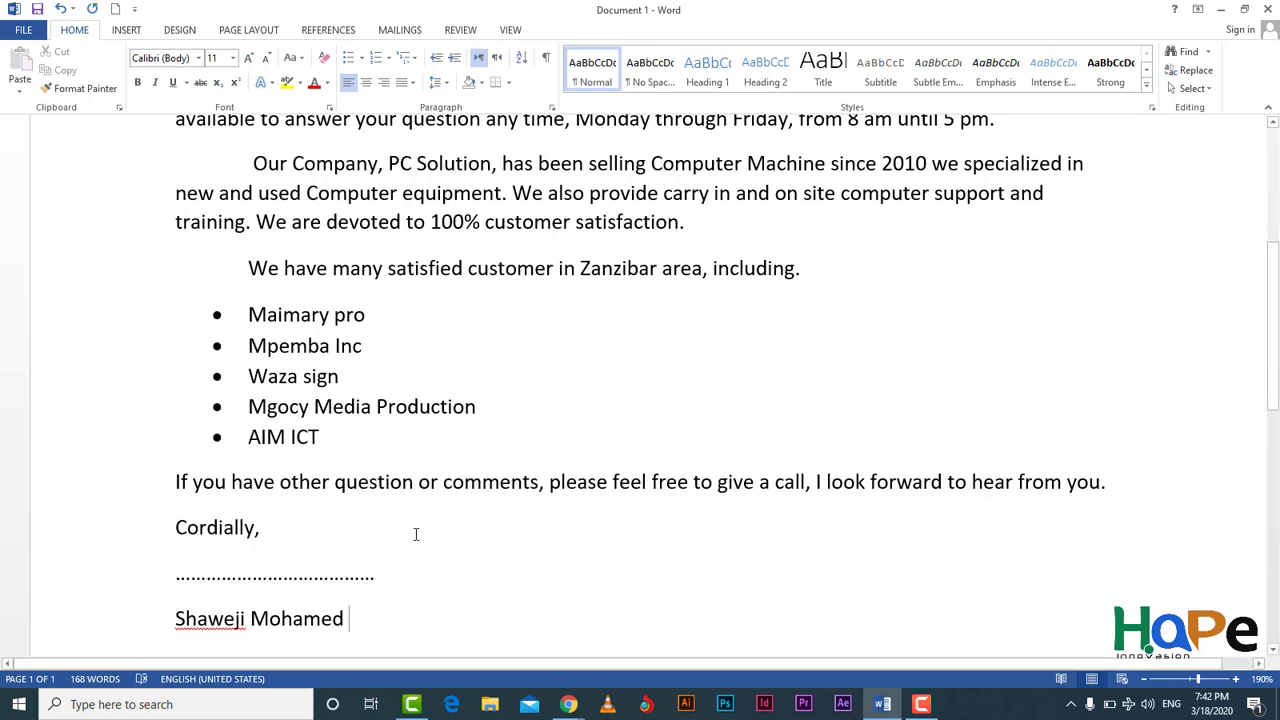
{"action": "scroll", "coordinate": [414, 531], "scroll_direction": "down", "scroll_amount": 3}
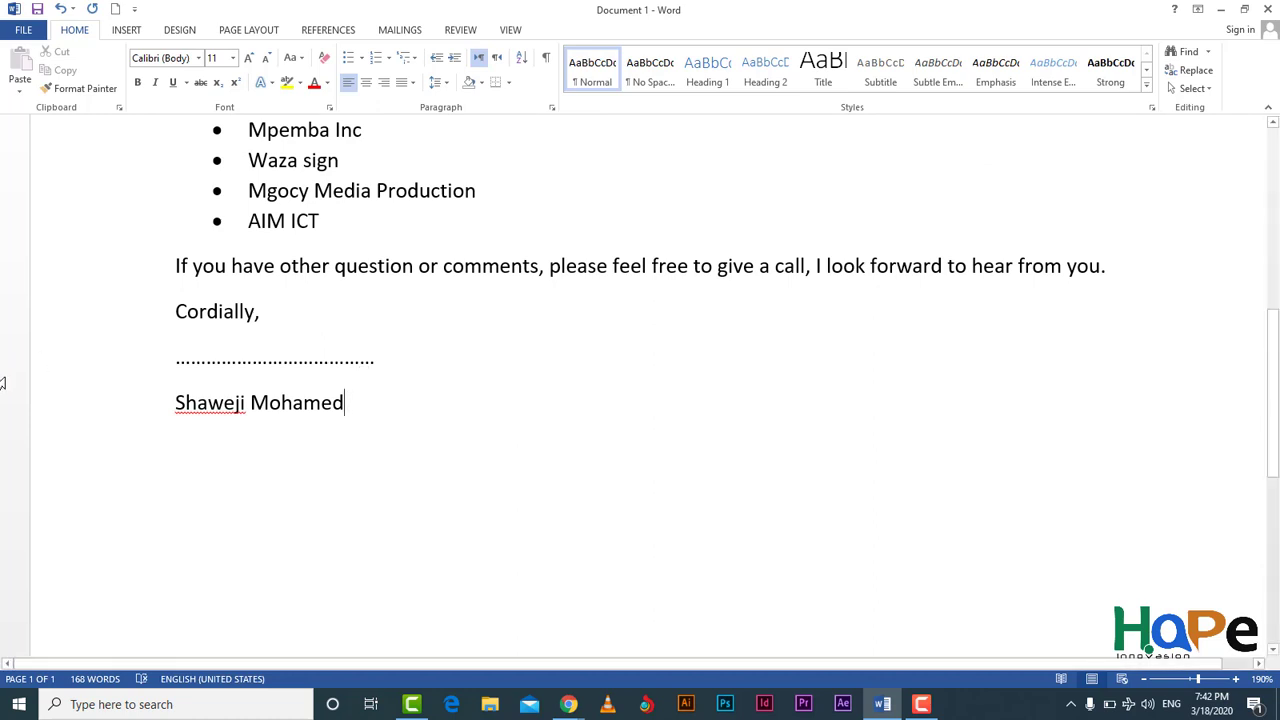
{"action": "right_click", "coordinate": [225, 400]}
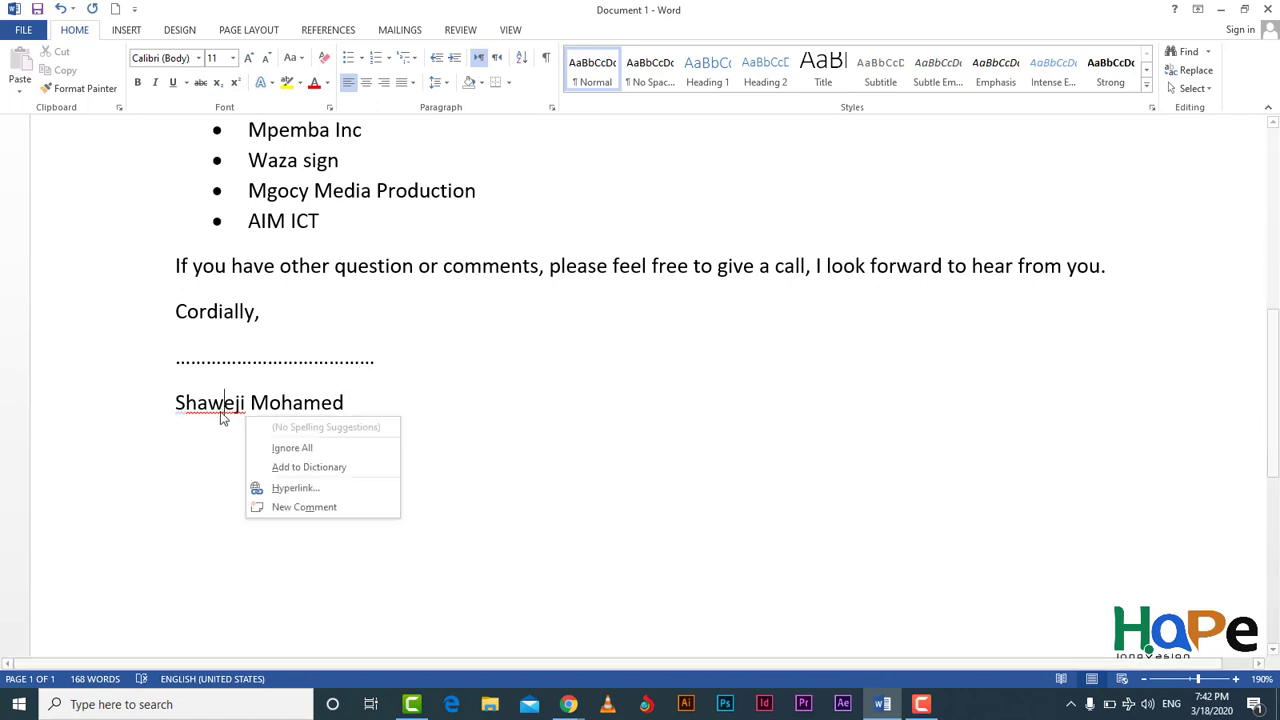
{"action": "left_click", "coordinate": [325, 446]}
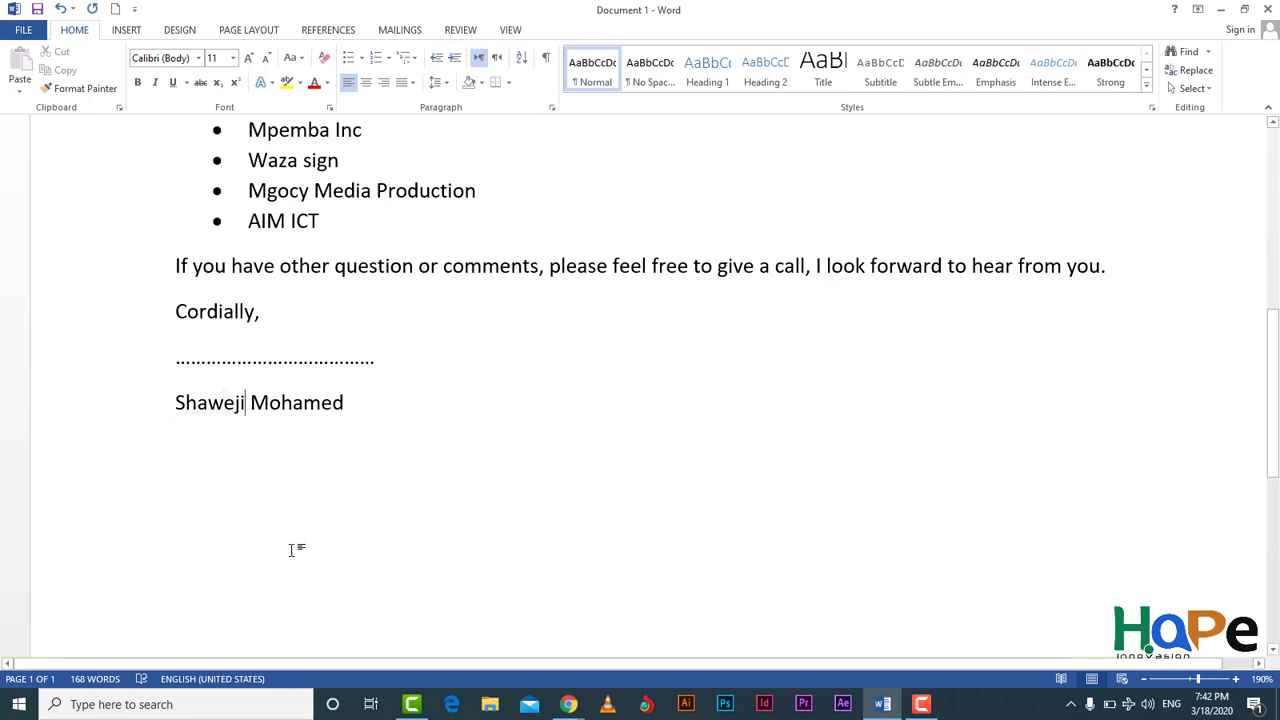
{"action": "scroll", "coordinate": [284, 542], "scroll_direction": "up", "scroll_amount": 3}
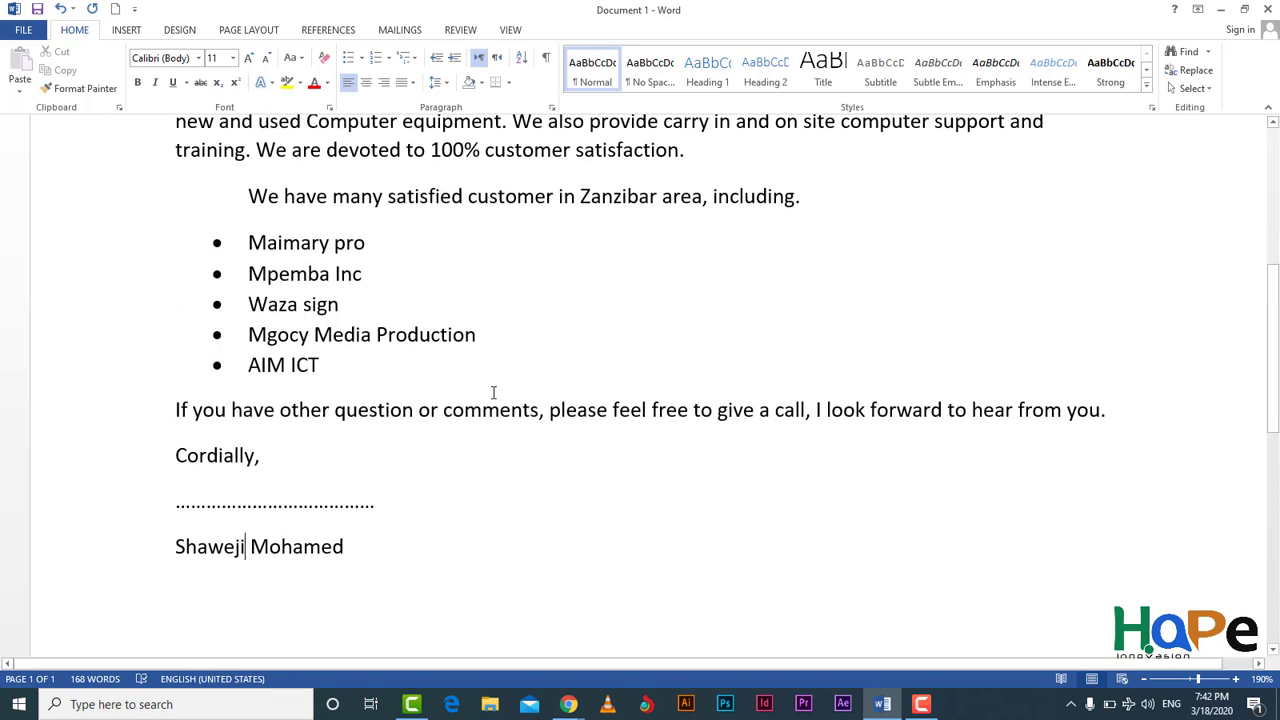